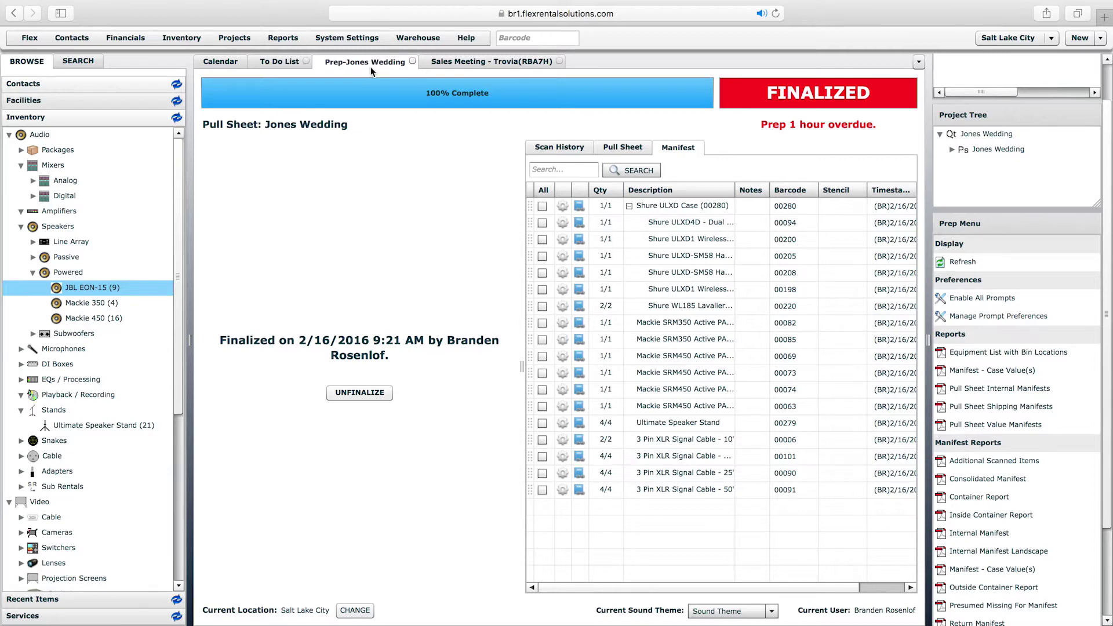
Step: Review the finalized Jones Wedding prep by comparing its pull sheet lines with its manifest
click(625, 151)
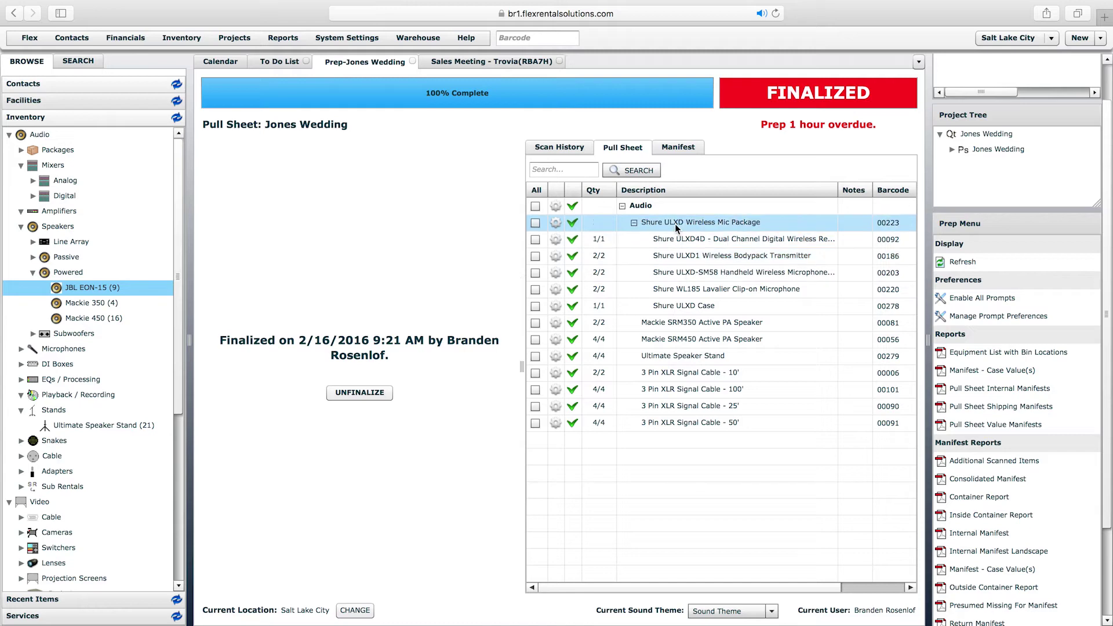
click(690, 148)
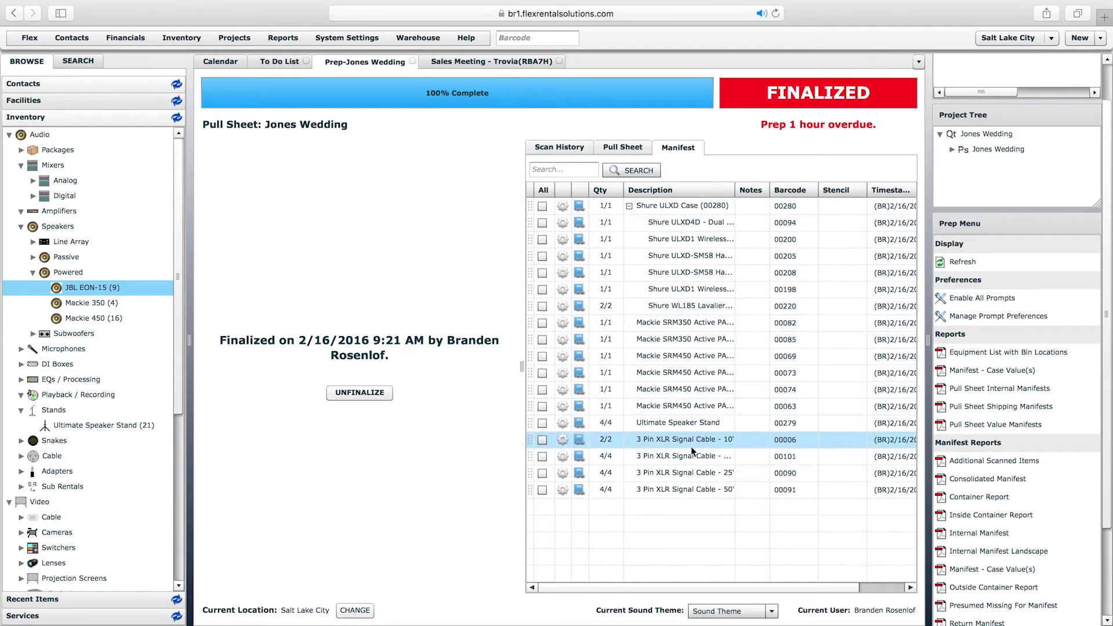
click(478, 199)
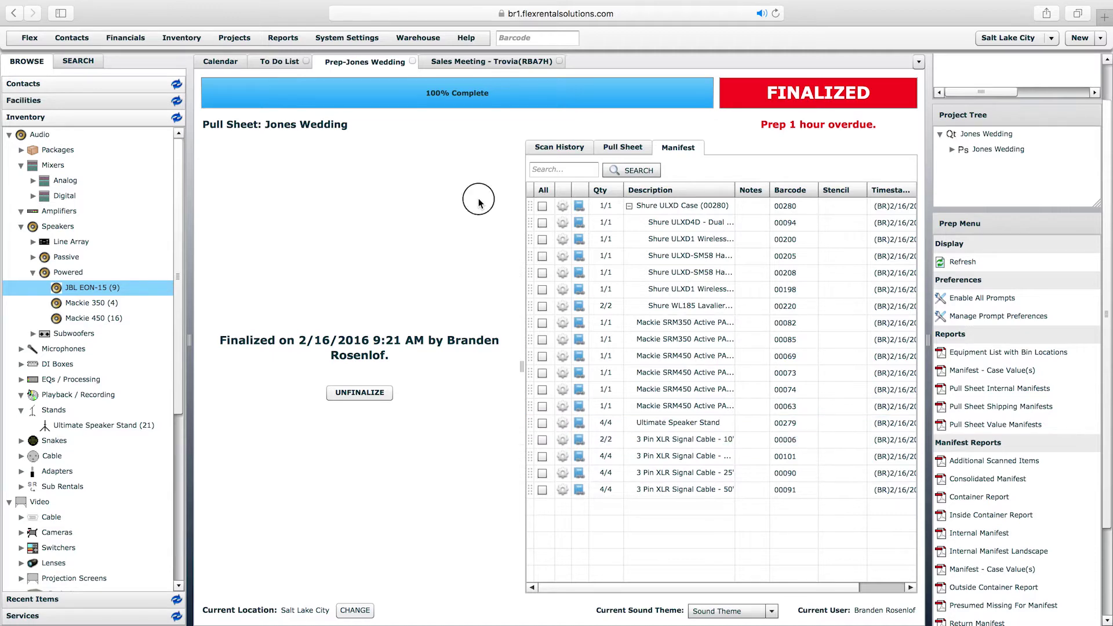
Step: Compare the equipment on the Sales Meeting - Trovia pull sheet with the finalized Jones Wedding manifest
click(486, 63)
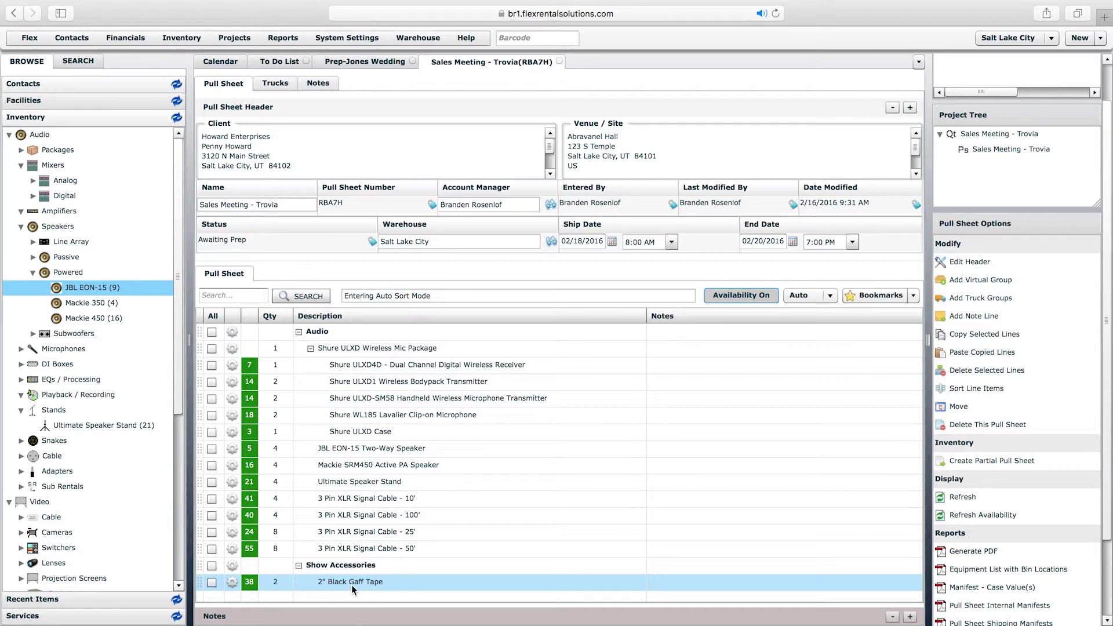
click(364, 63)
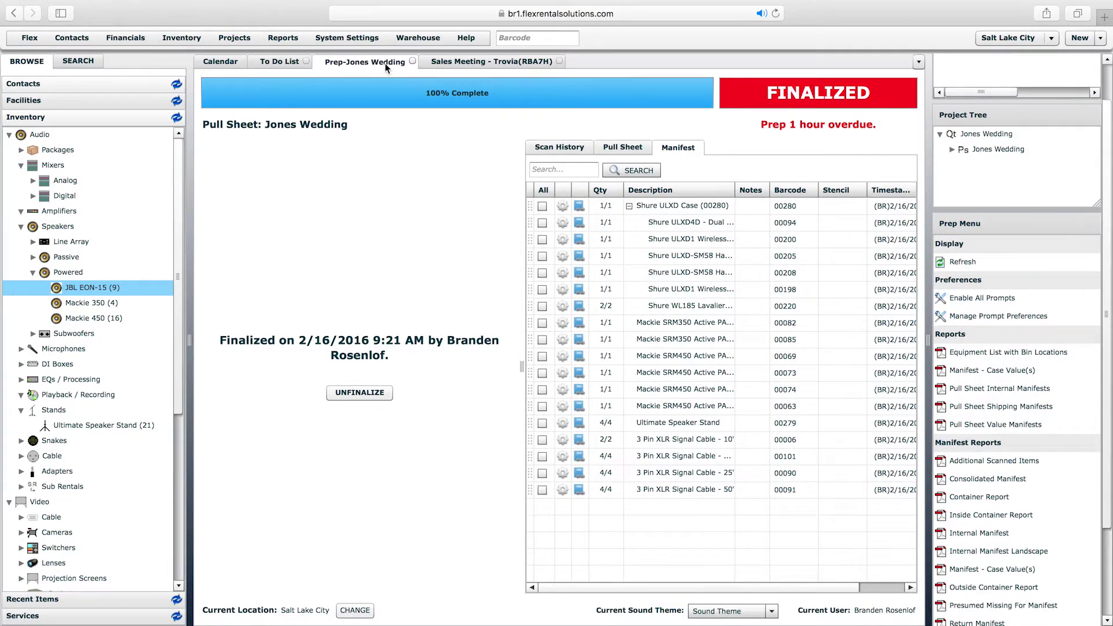
click(454, 64)
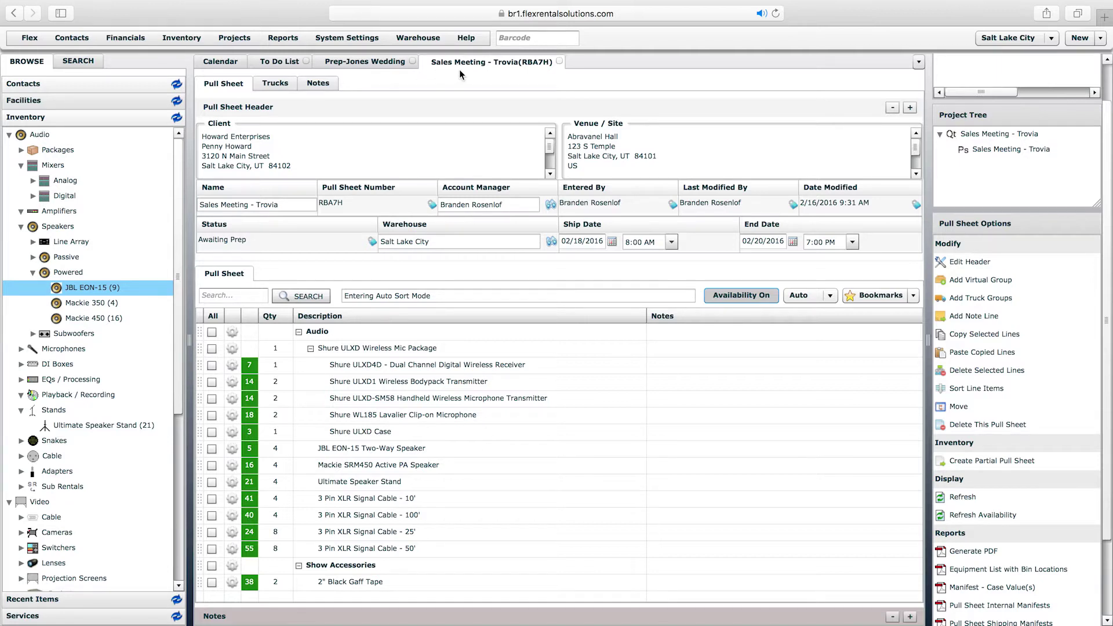
click(371, 62)
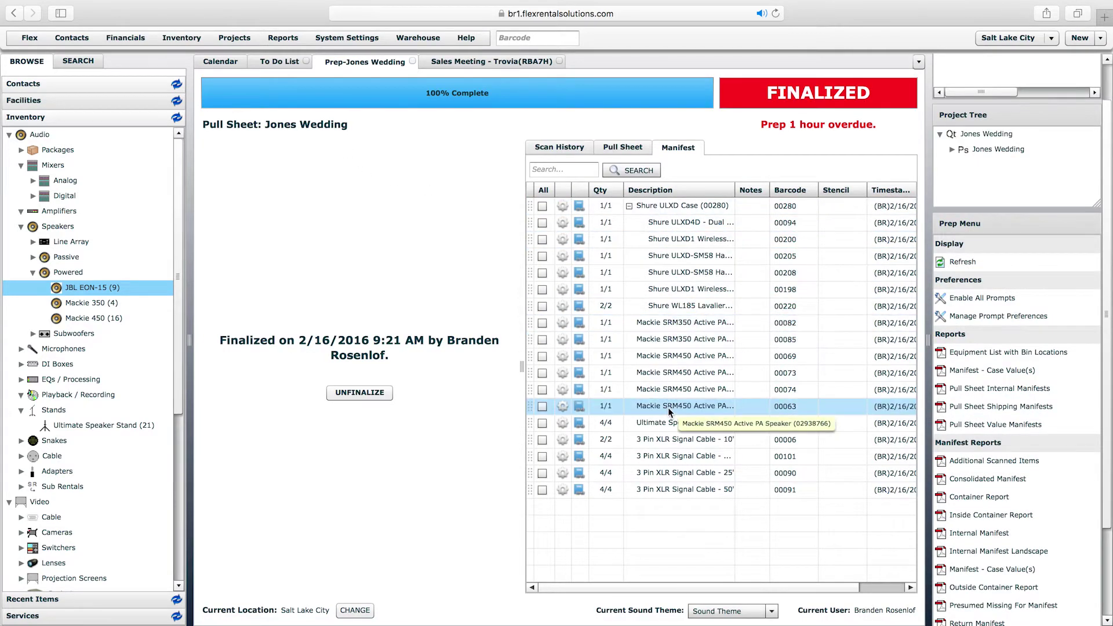
click(514, 61)
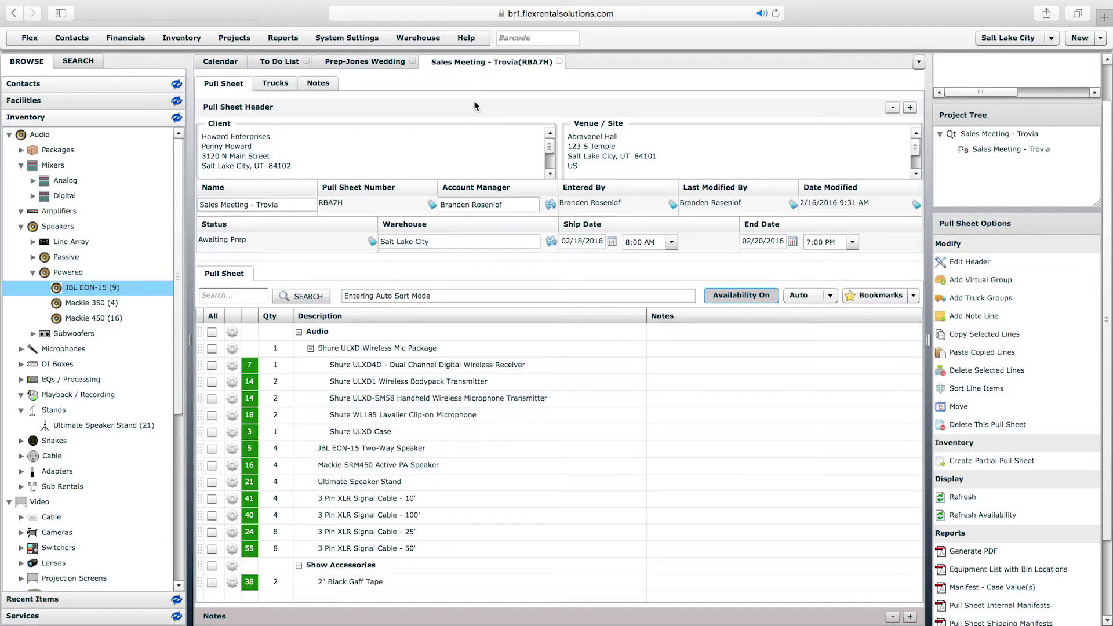
click(376, 61)
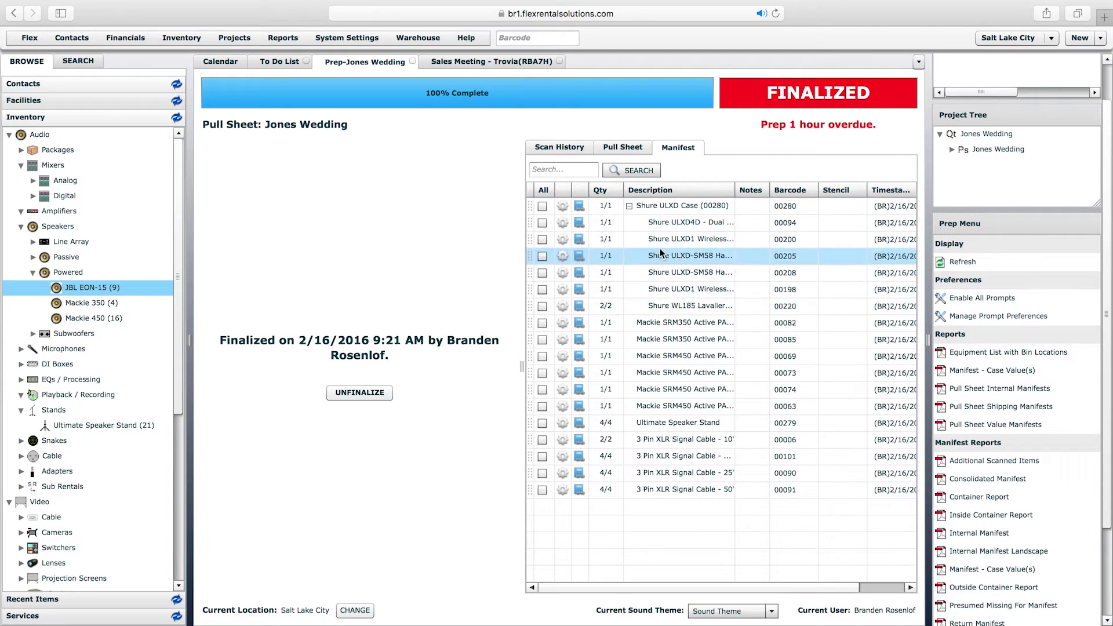
click(494, 61)
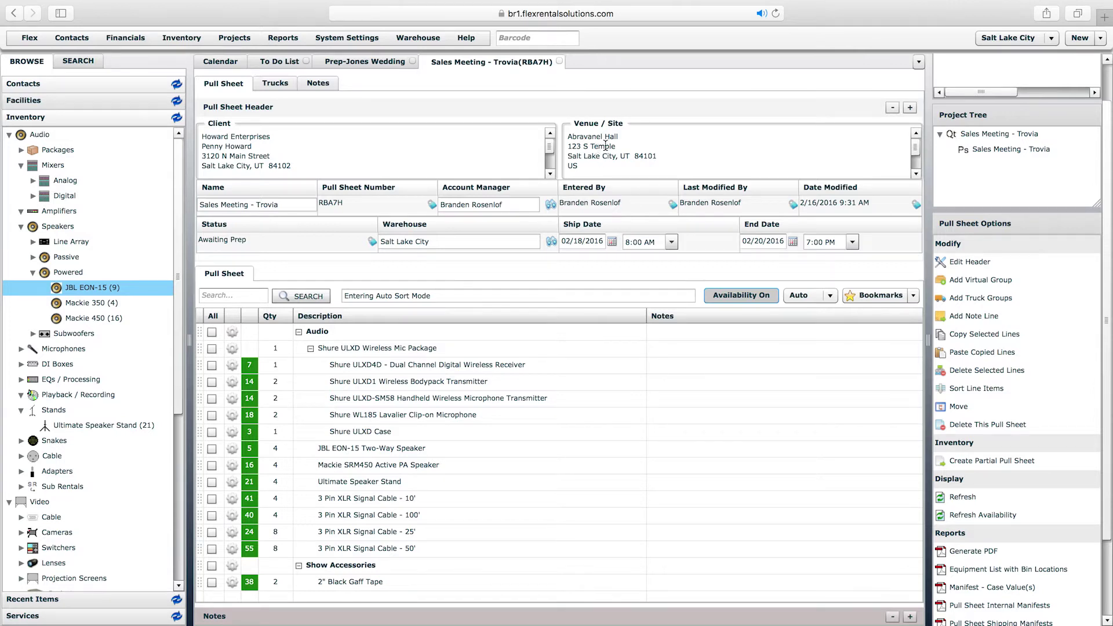
scroll(1106, 577, down, 3)
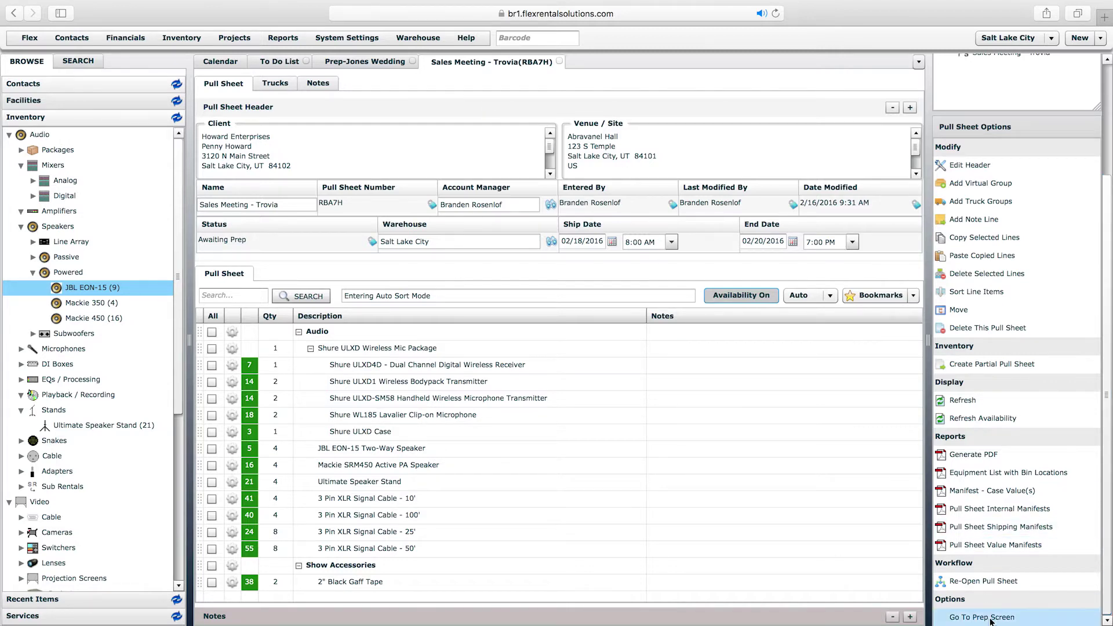
click(357, 65)
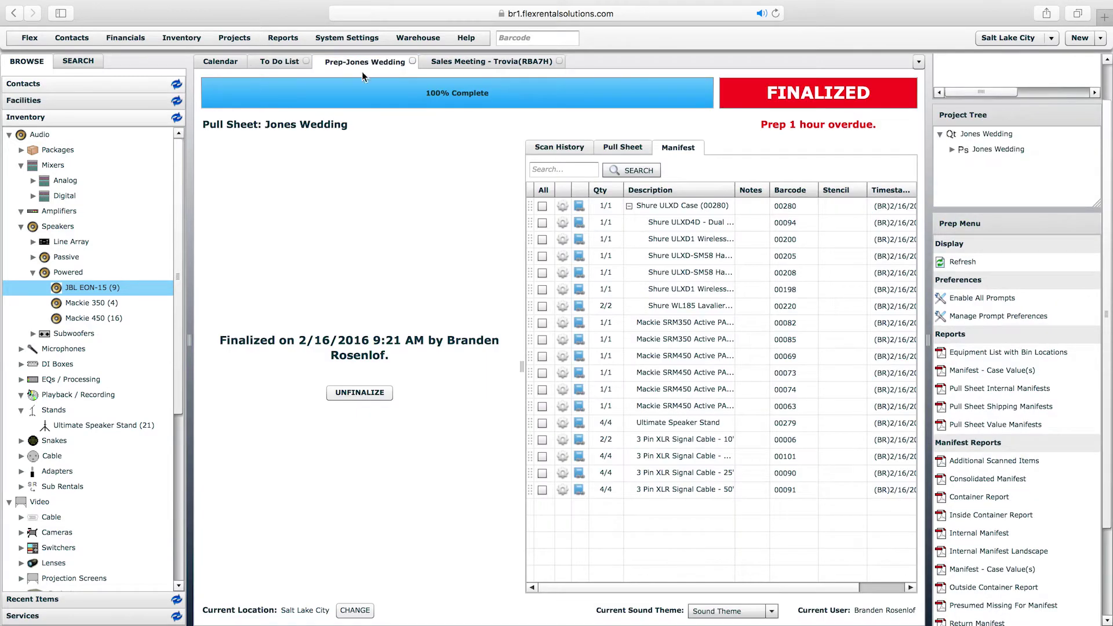
Step: Open the prep screen for the Sales Meeting - Trovia pull sheet
click(503, 63)
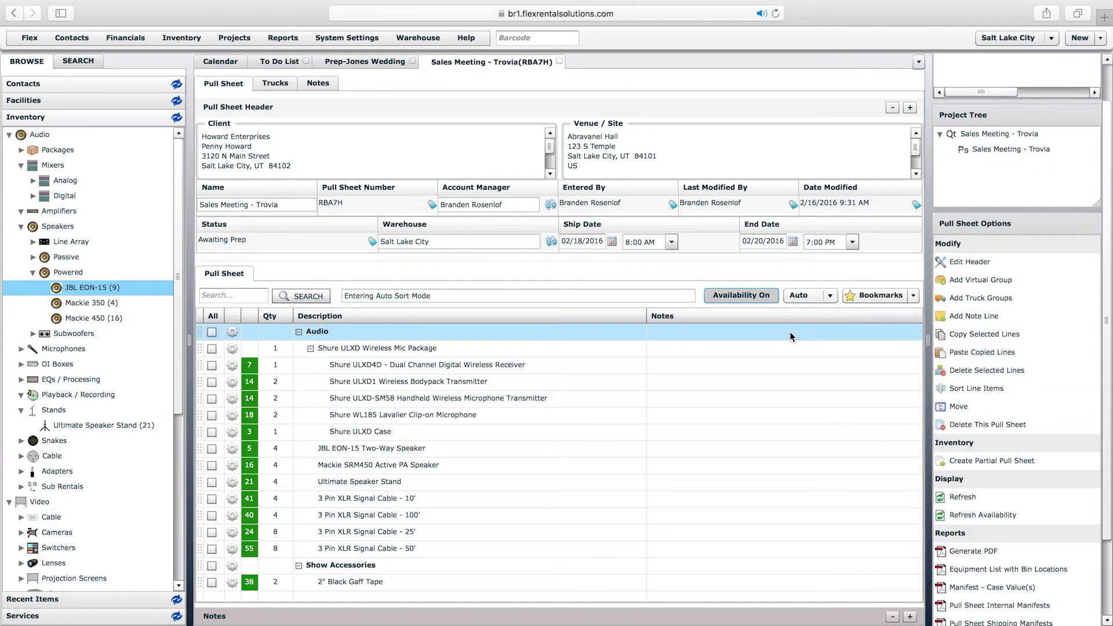
scroll(982, 603, down, 3)
click(983, 617)
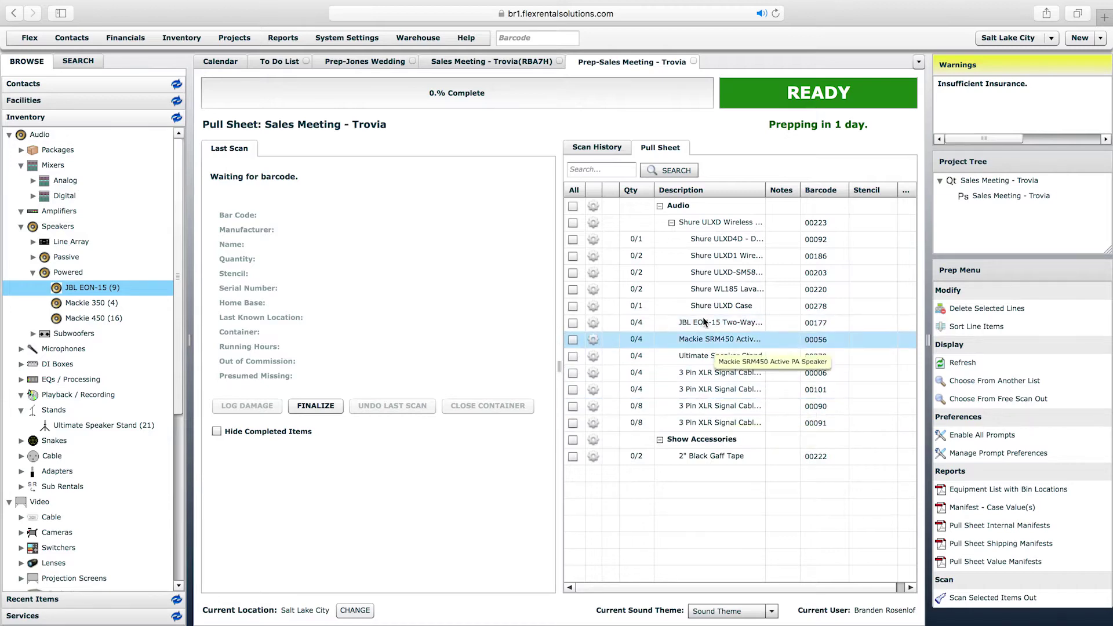
Step: View the serial numbers offered for the JBL EON-15 Two-Way Speaker, cancel the selection and highlight the Mackie SRM450 line
double_click(723, 327)
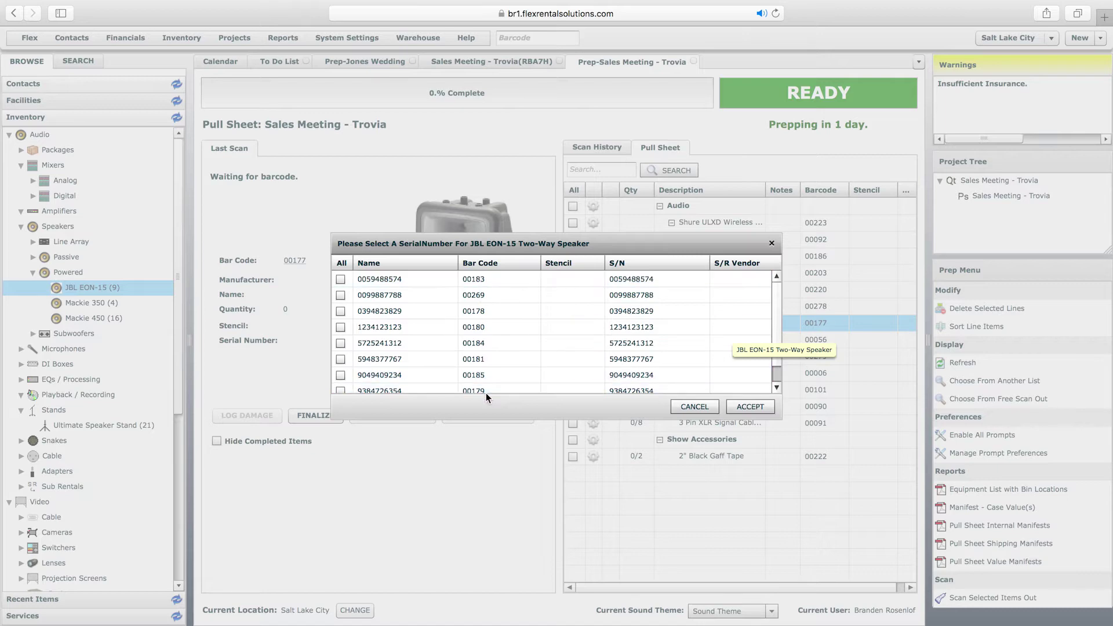
click(705, 412)
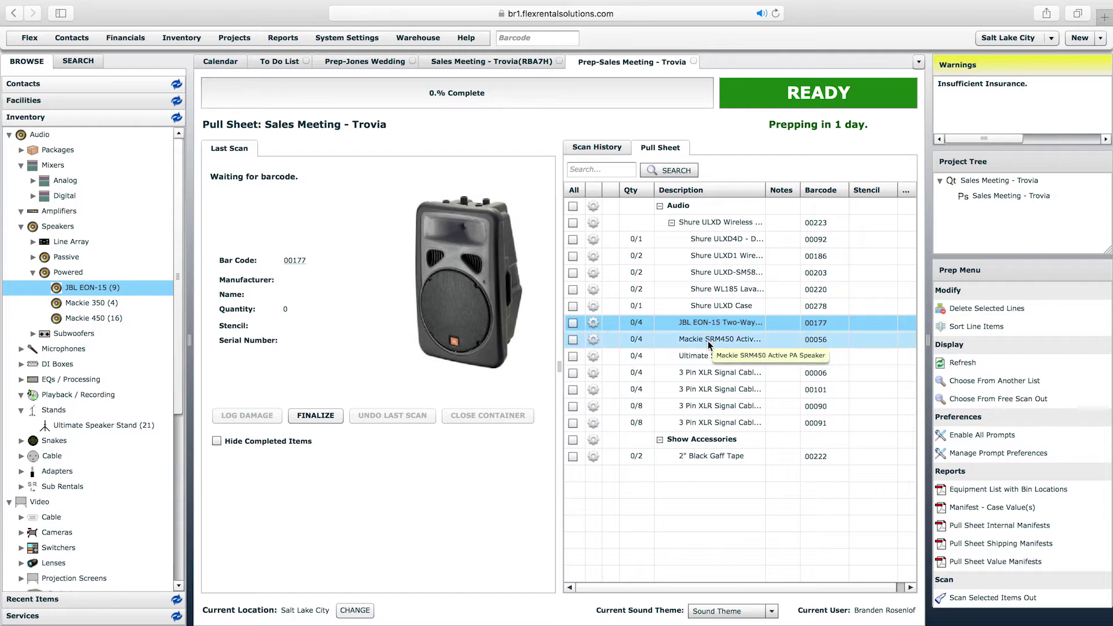
click(698, 339)
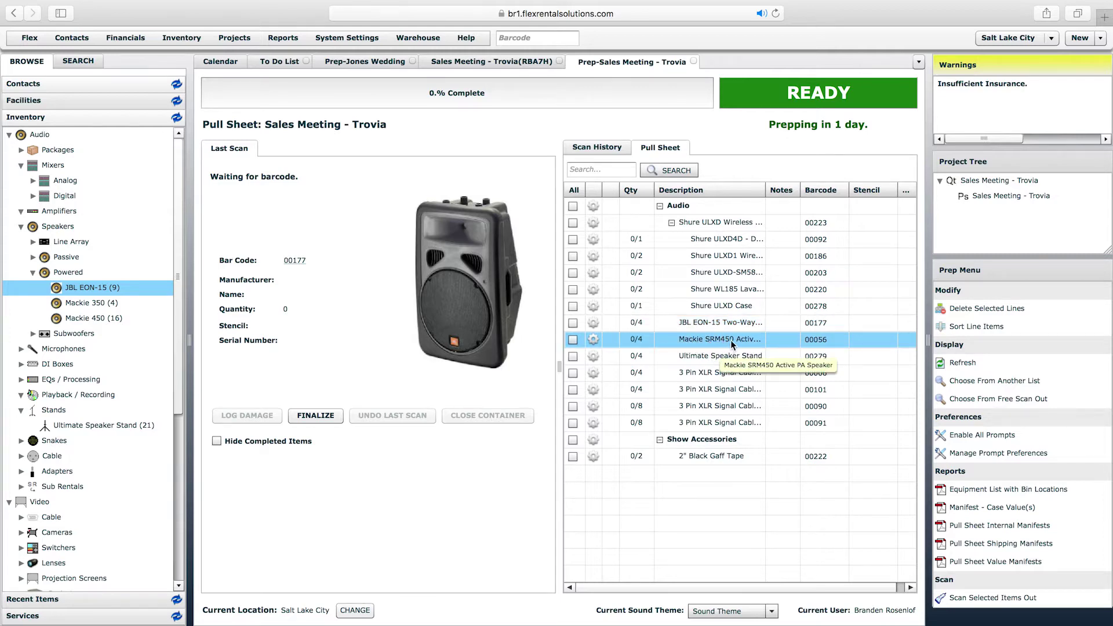
Step: Check the Mackie SRM450 barcodes in the Jones Wedding manifest against the Sales Meeting - Trovia prep list
click(356, 64)
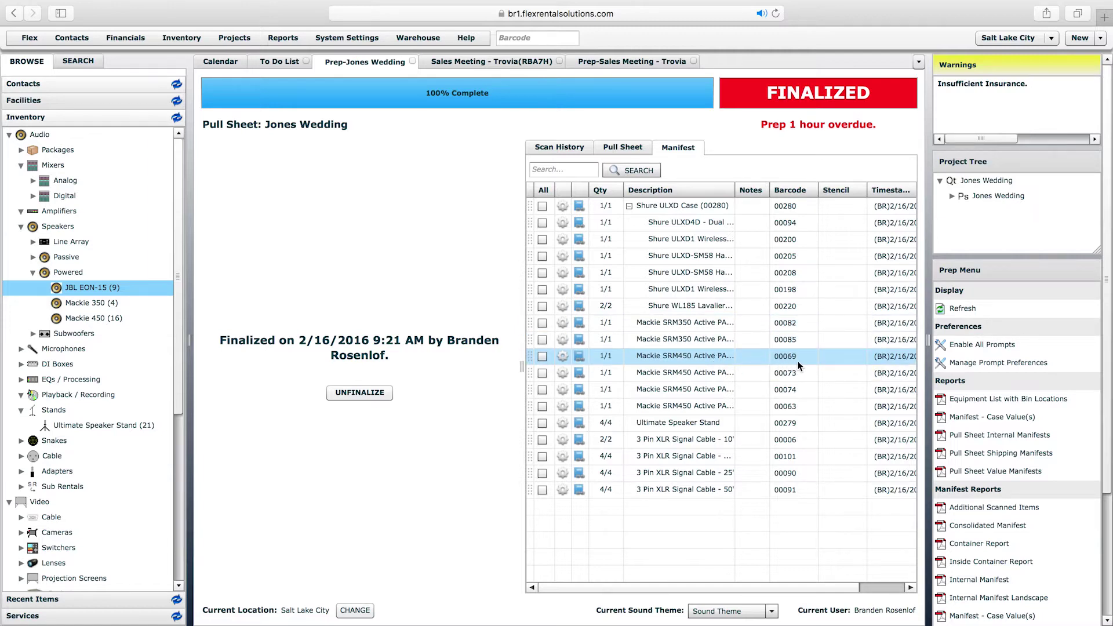
click(629, 64)
click(535, 38)
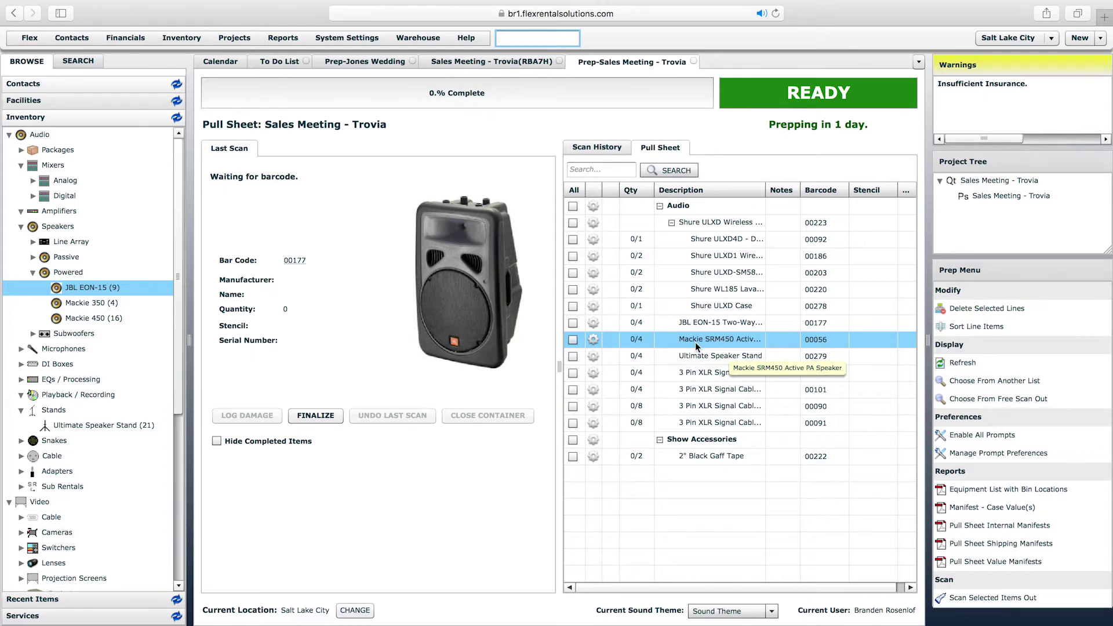
click(383, 64)
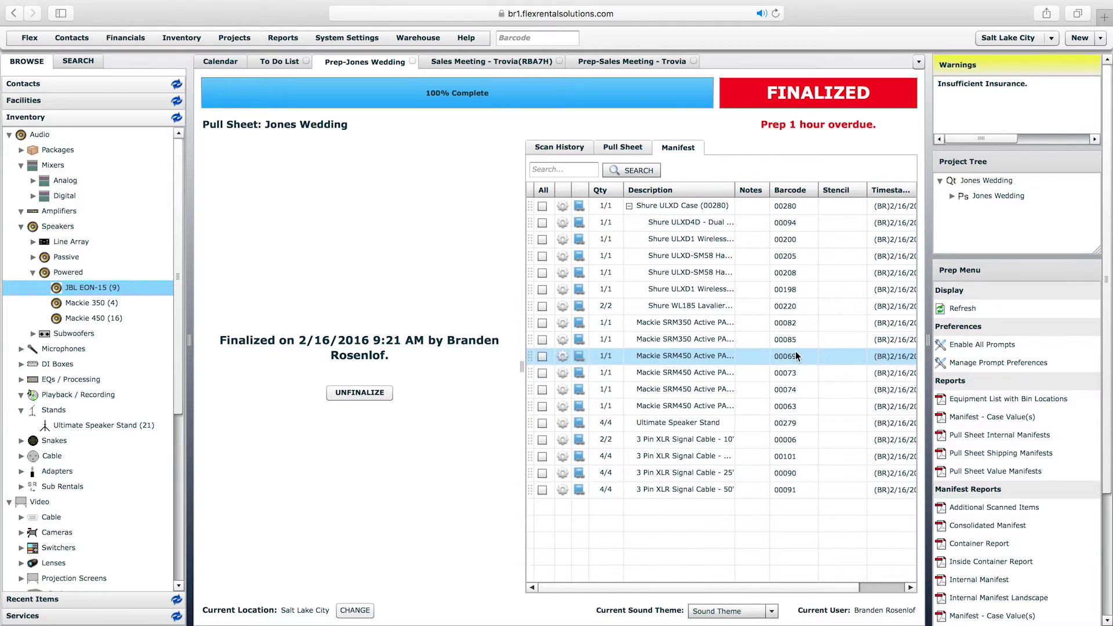
click(640, 64)
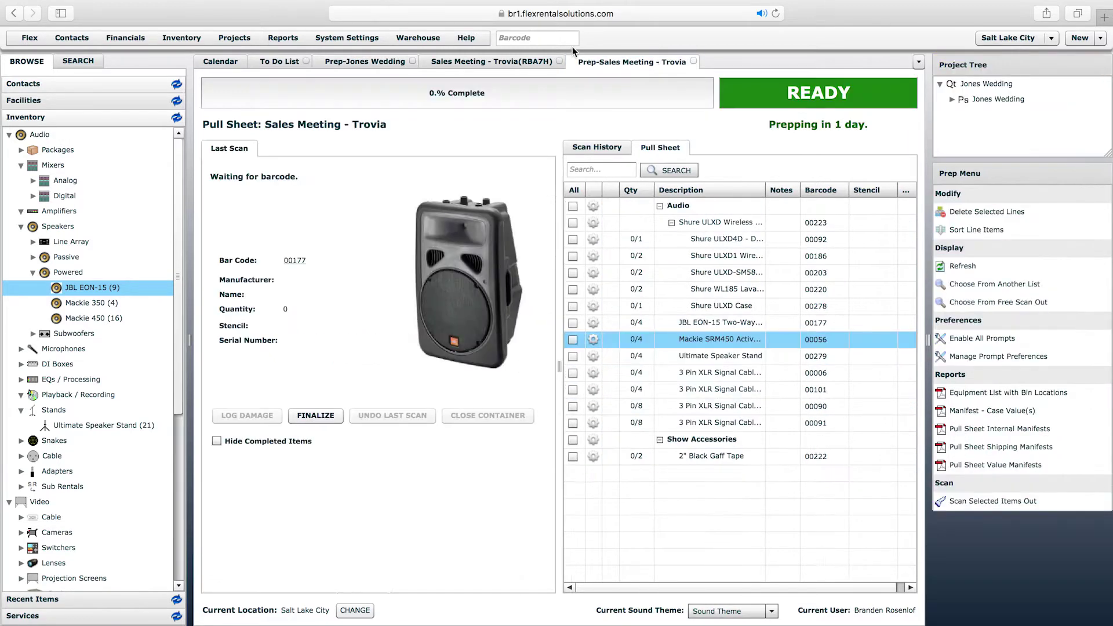
click(552, 37)
text(000)
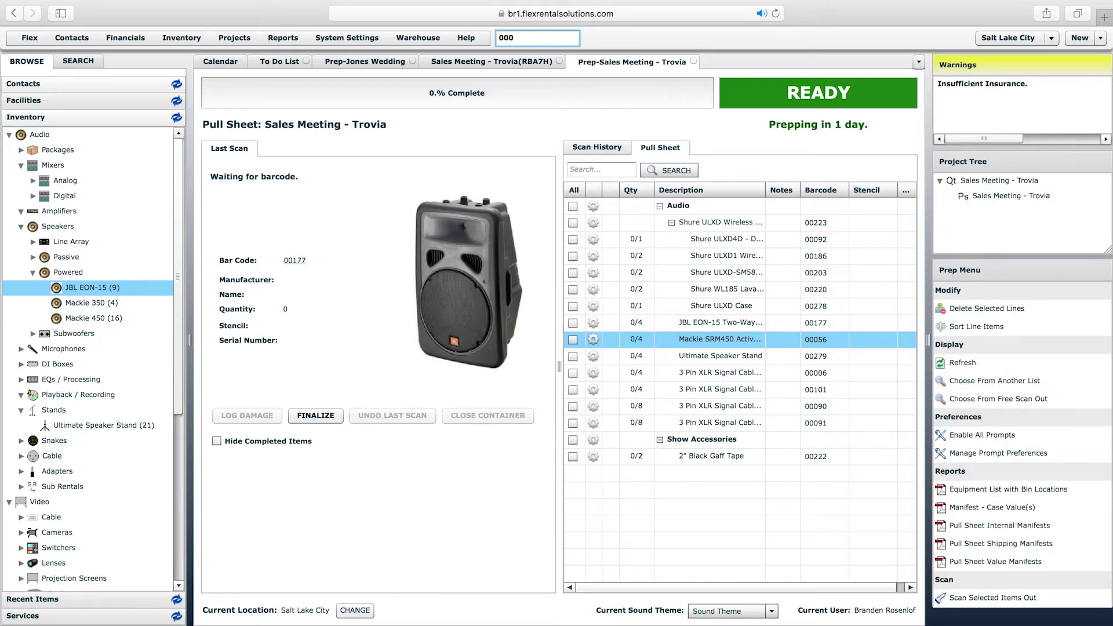
key(BackSpace)
key(BackSpace)
key(BackSpace)
click(721, 120)
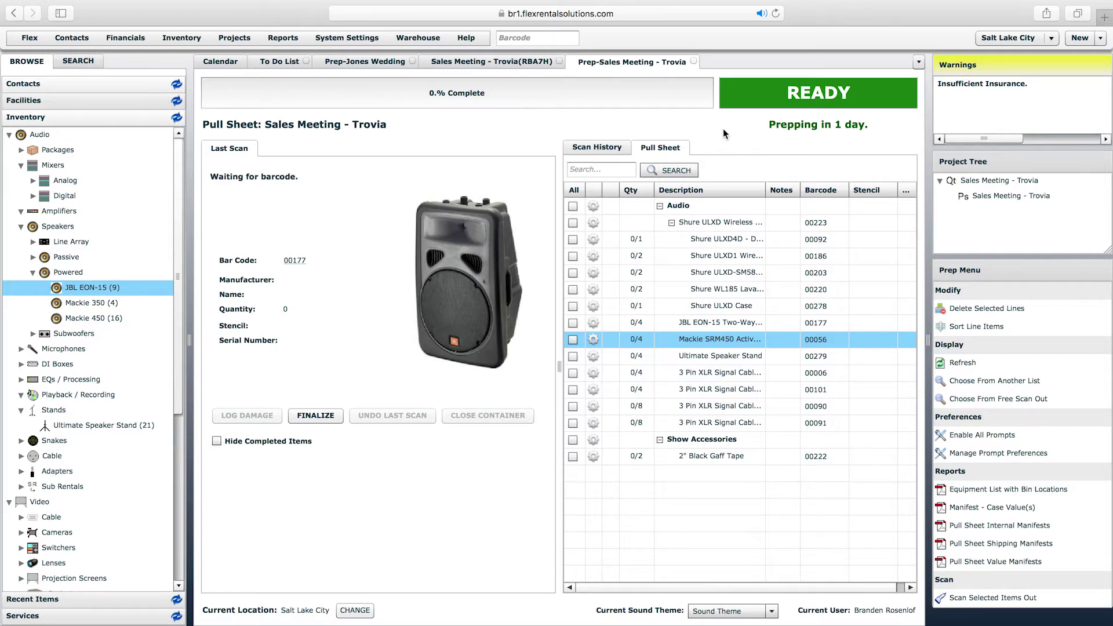
Step: Start choosing items from another list for the Sales Meeting - Trovia prep and search for "jones wedding"
click(1021, 383)
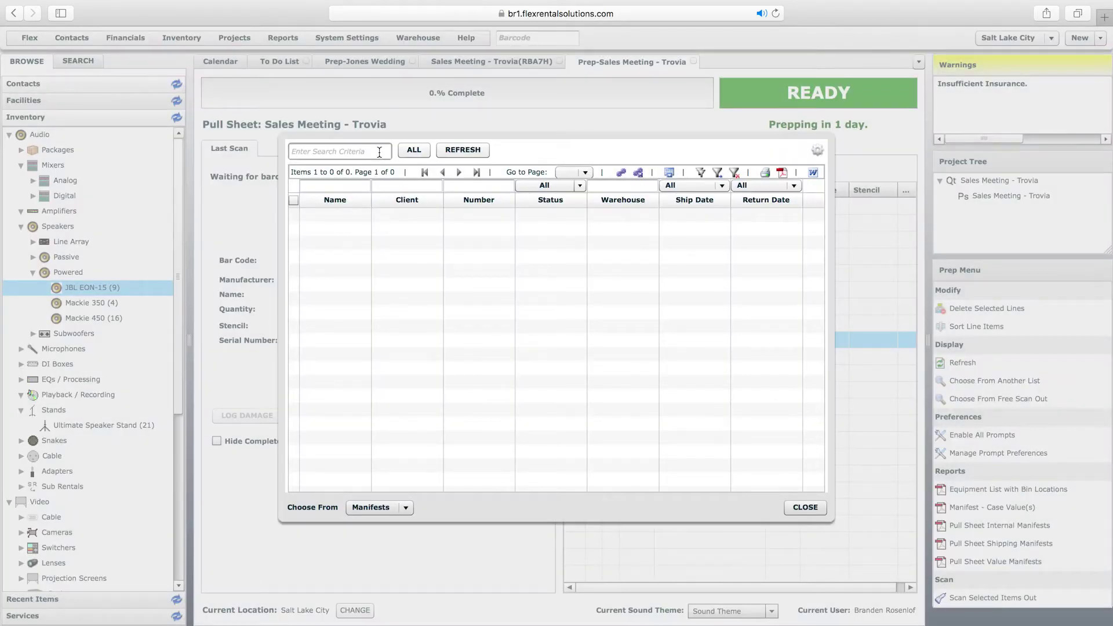
click(377, 152)
click(371, 152)
text(jones wedding)
key(Return)
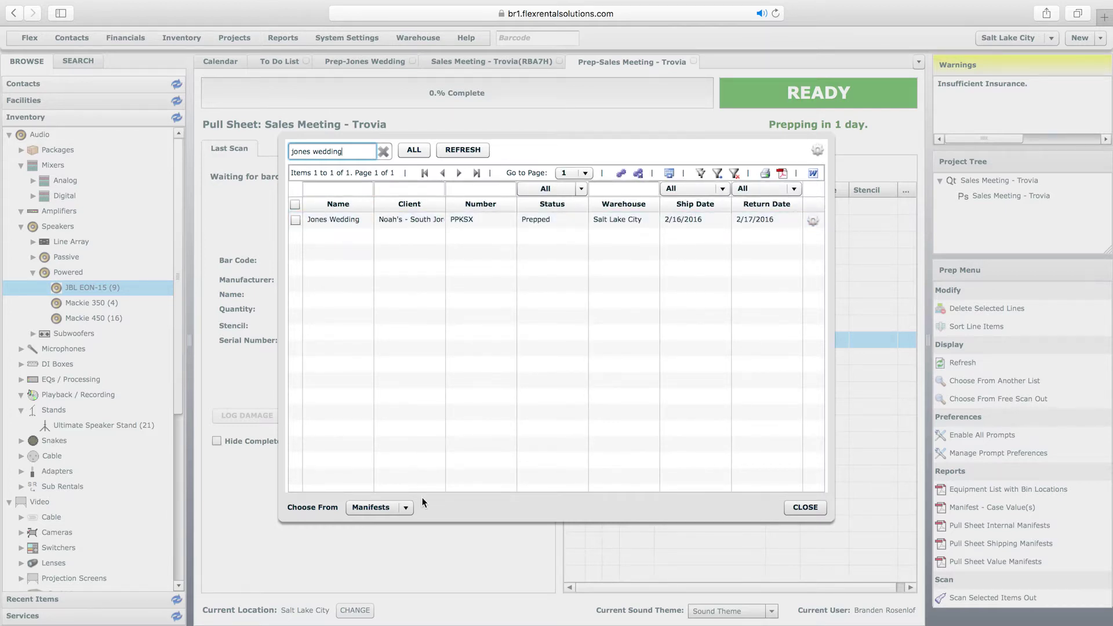
Step: Load the Jones Wedding list into the prep with Manifests as the source, and enlarge its item list
click(406, 507)
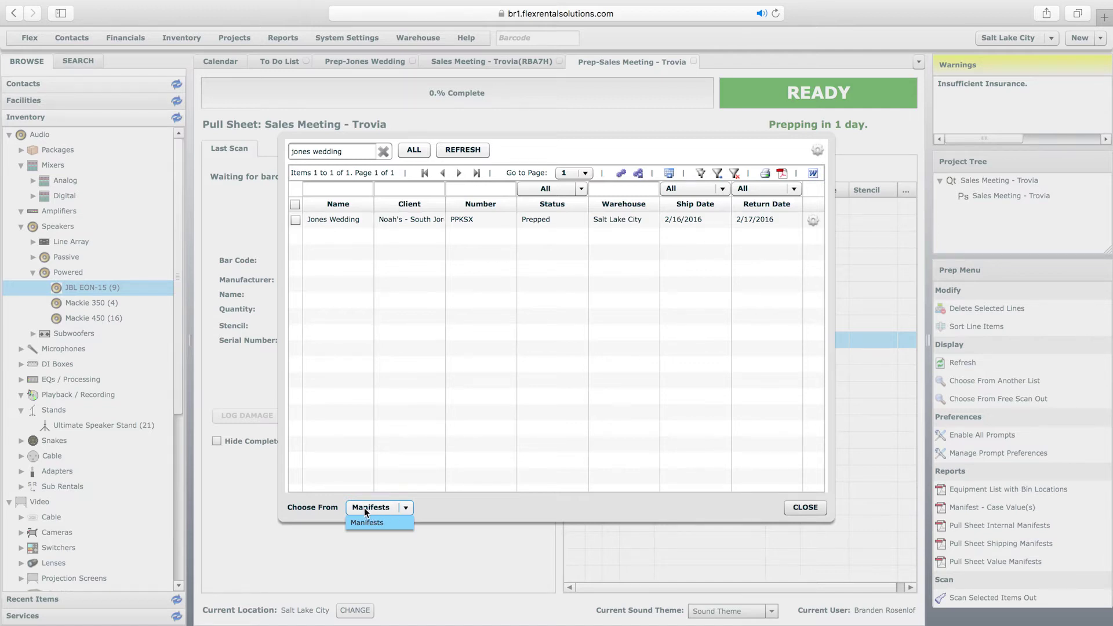
click(371, 522)
click(326, 223)
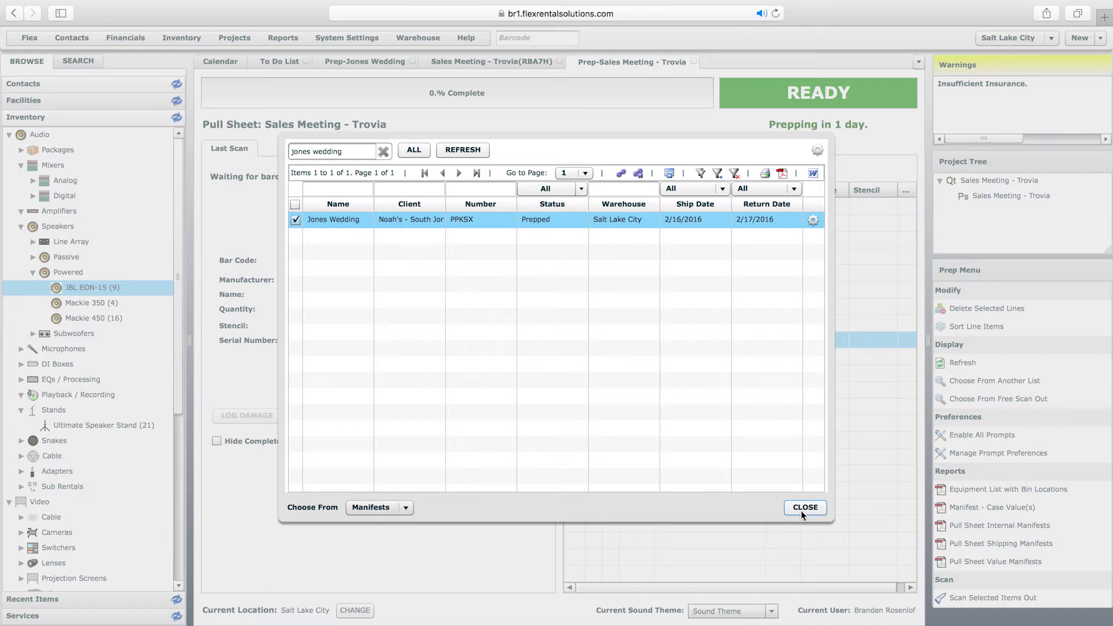
click(329, 224)
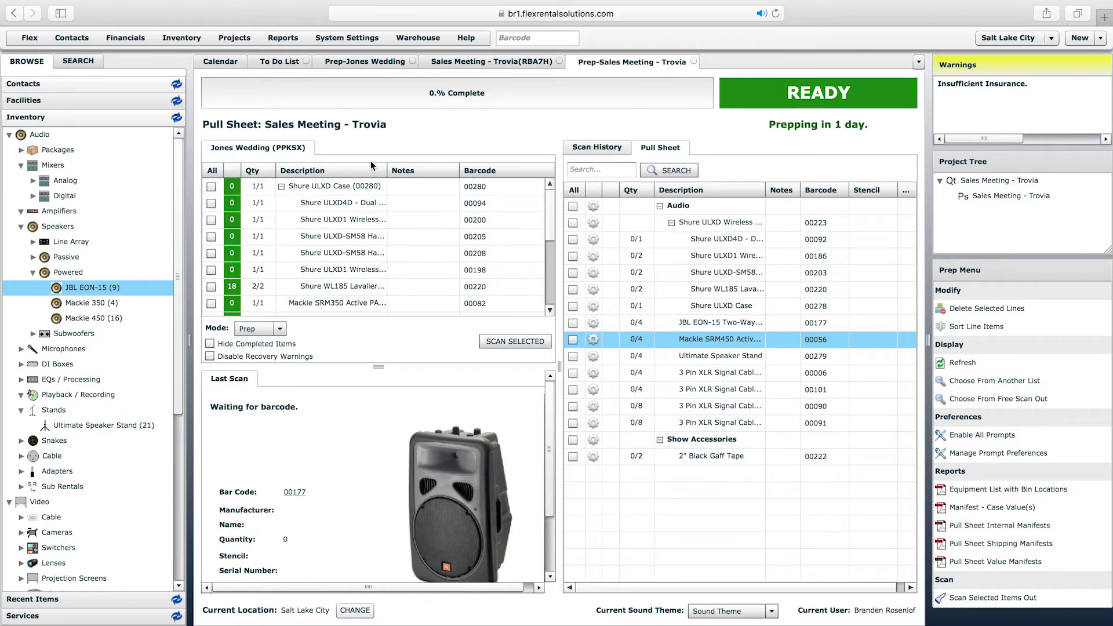
drag(378, 367, 379, 447)
drag(548, 229, 554, 197)
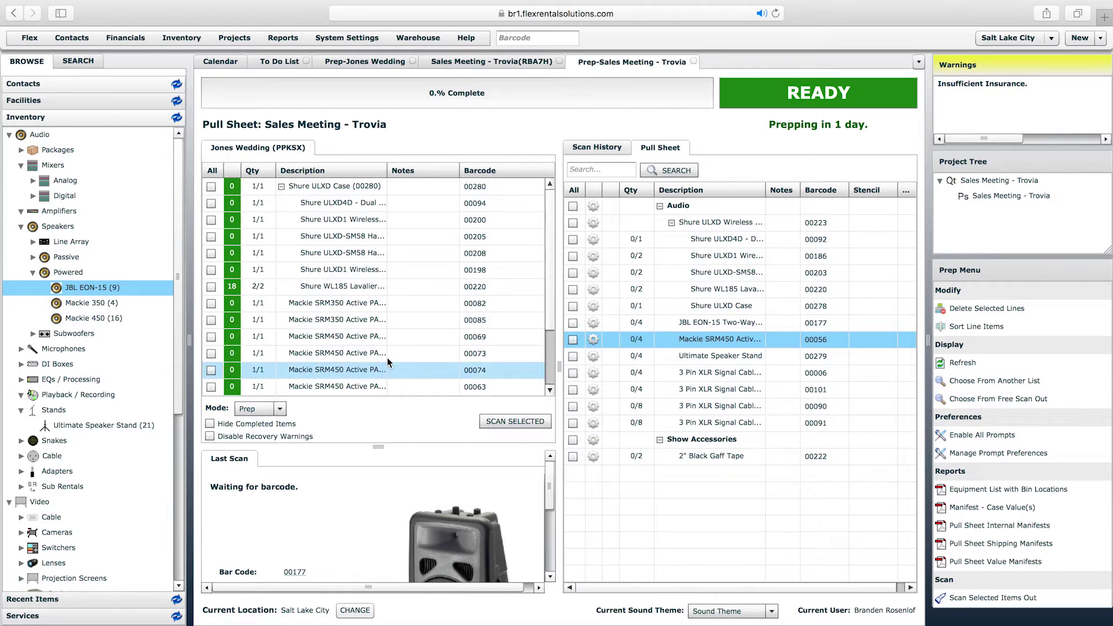
Step: Mark every item in the loaded Jones Wedding manifest, including the Shure ULXD Case, Mackie speakers, speaker stands and XLR cables
click(211, 186)
scroll(213, 197, down, 2)
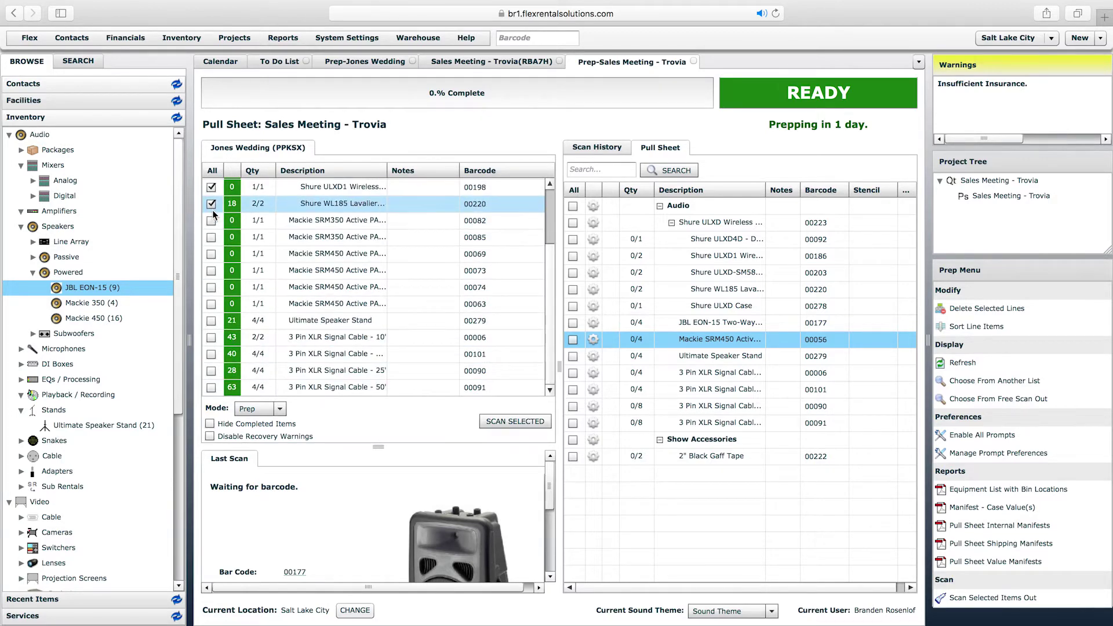
scroll(480, 220, up, 2)
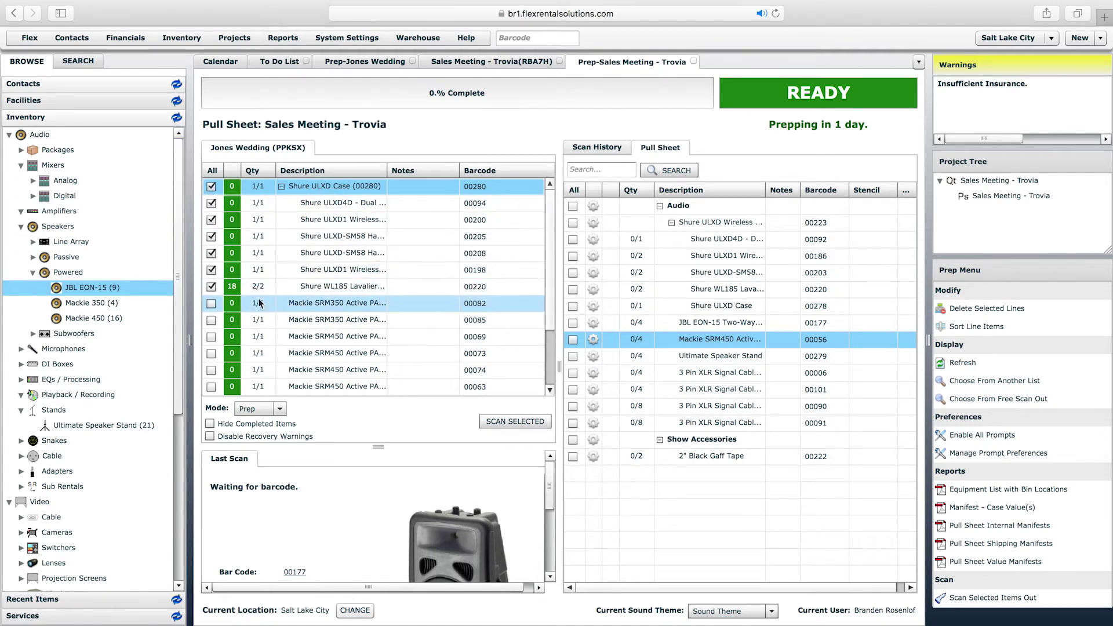
click(211, 303)
click(212, 319)
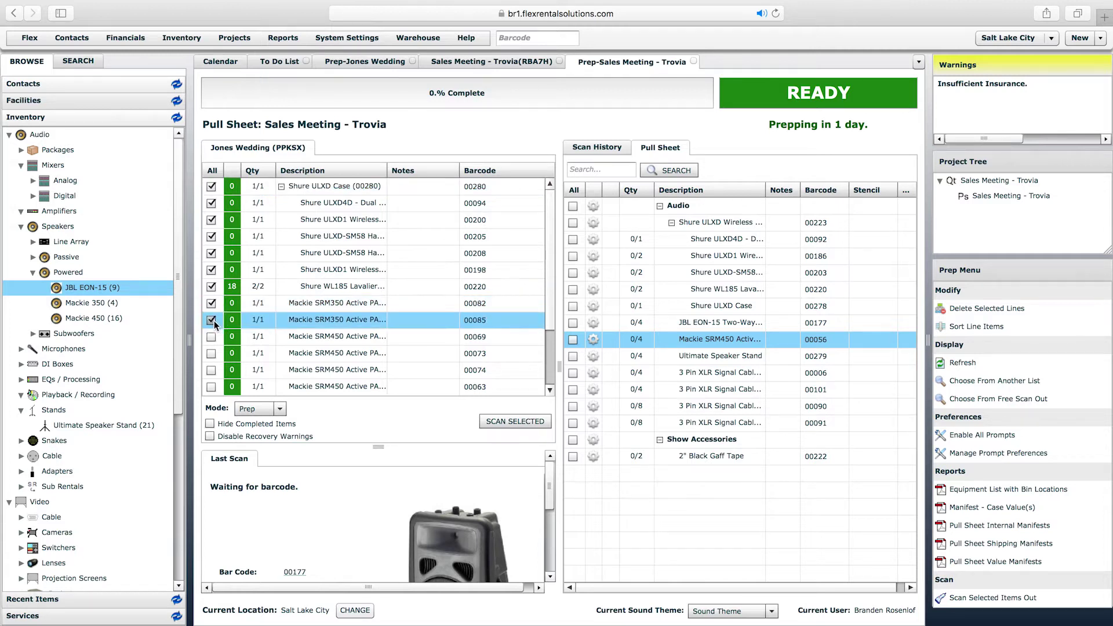
click(213, 337)
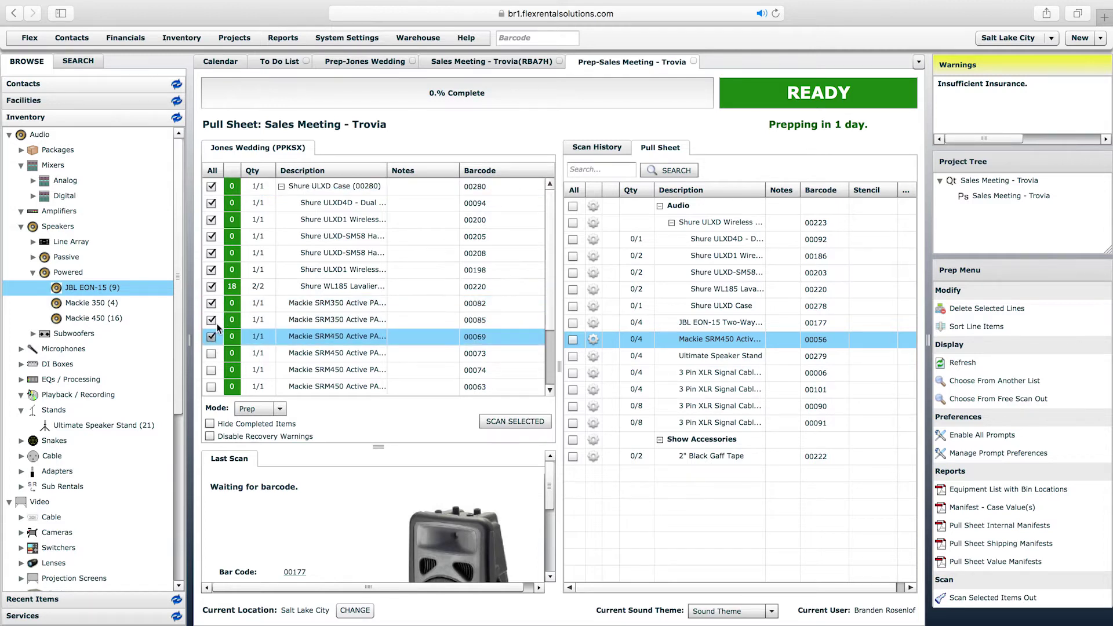
click(211, 173)
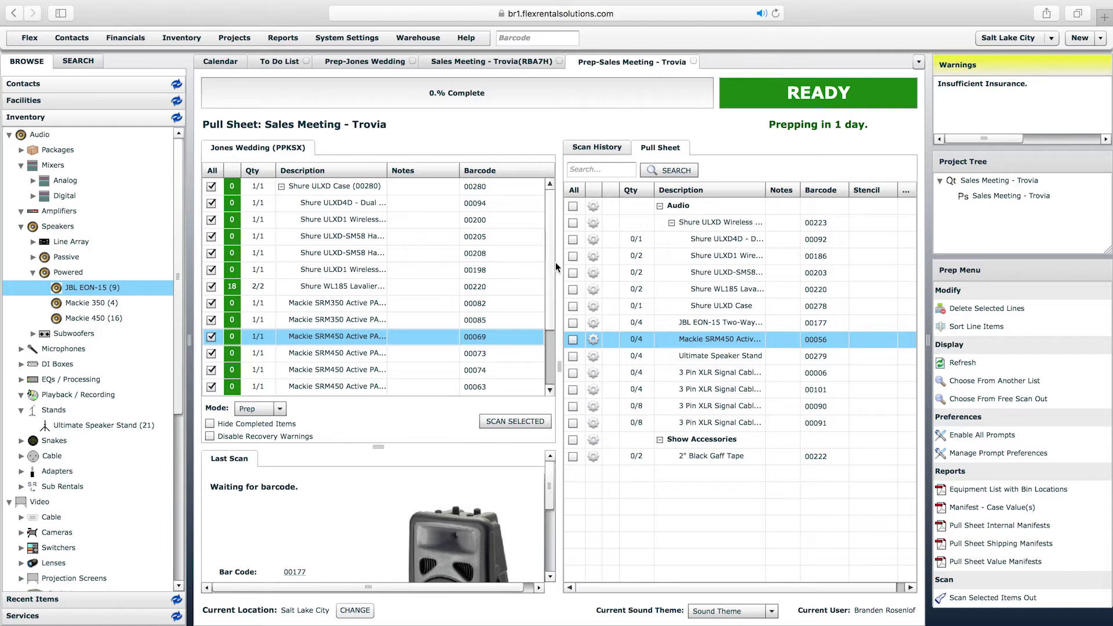
drag(550, 269, 552, 351)
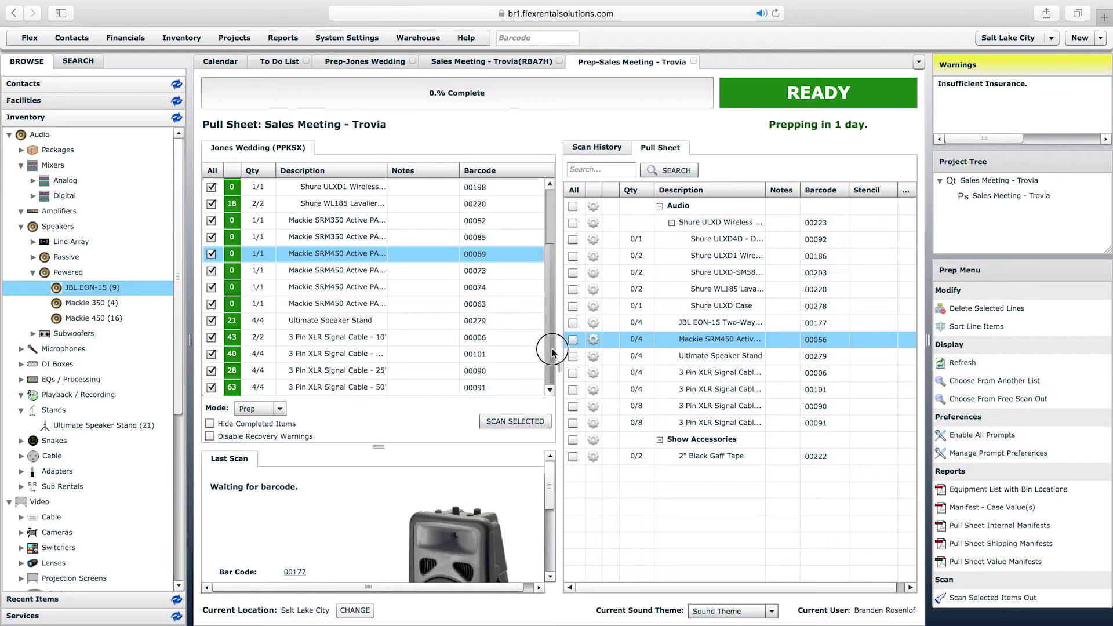
Step: Exclude the two Mackie SRM350 speakers, barcodes 00082 and 00085, from the marked Jones Wedding items
drag(552, 351, 542, 238)
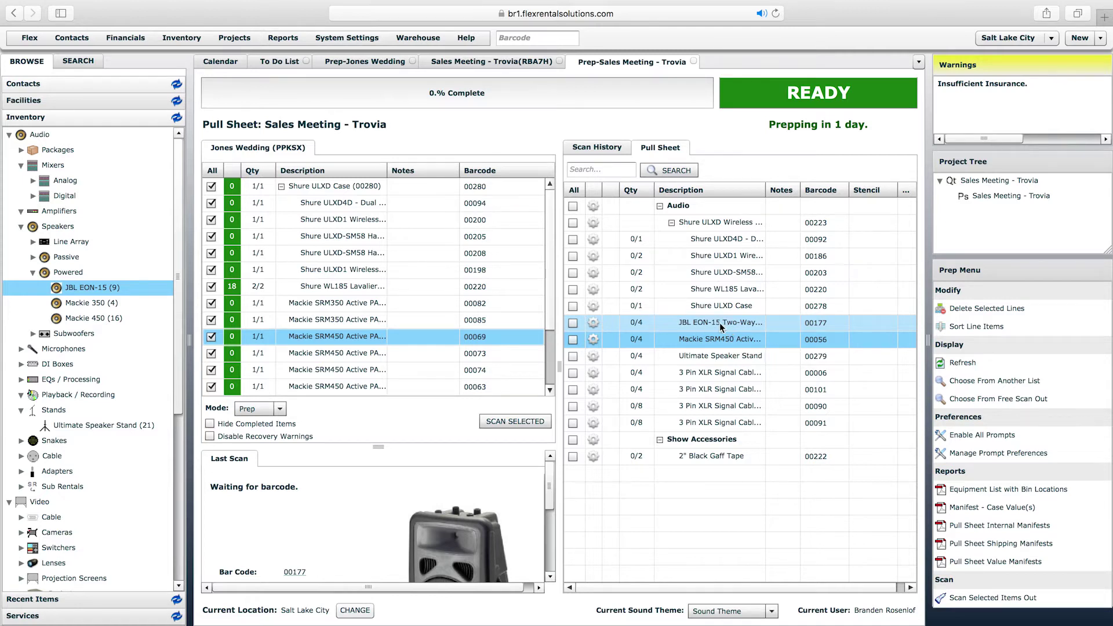
click(696, 325)
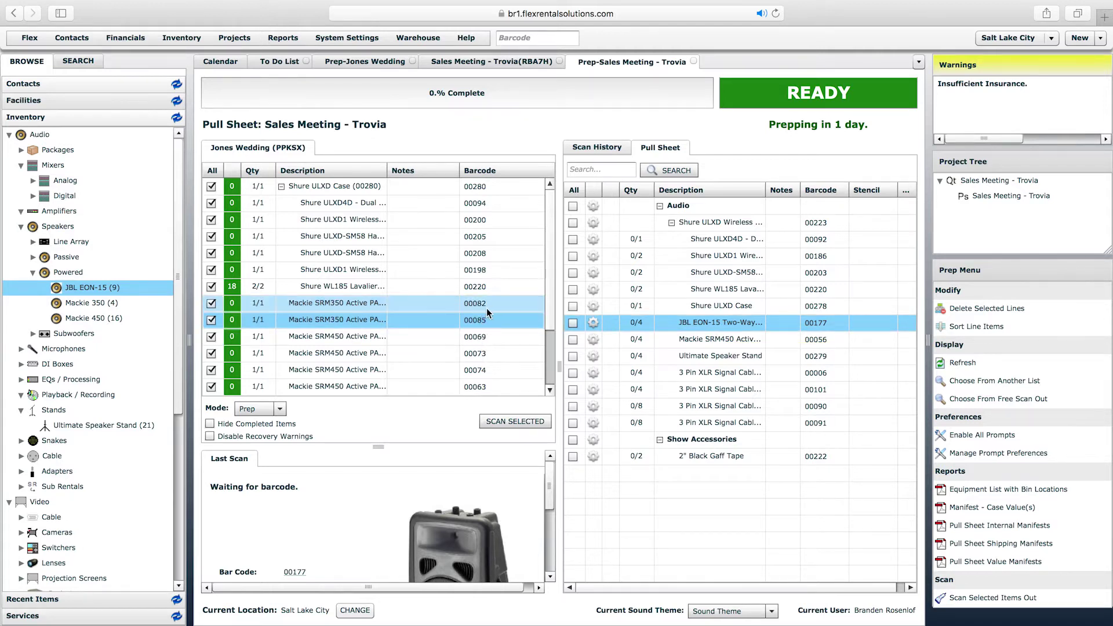
click(475, 308)
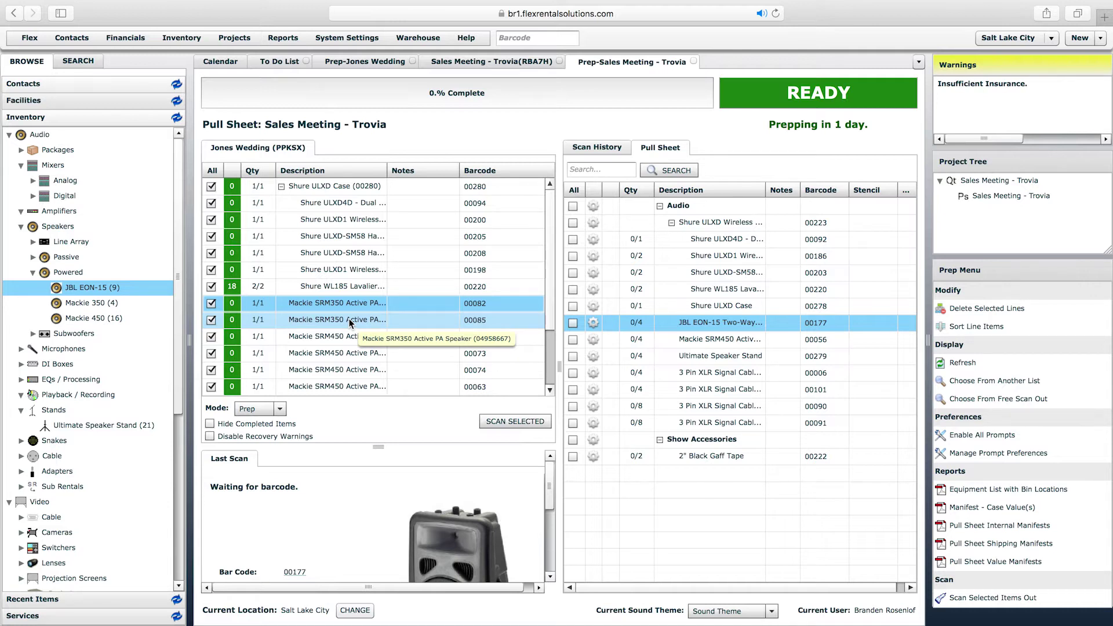
click(212, 304)
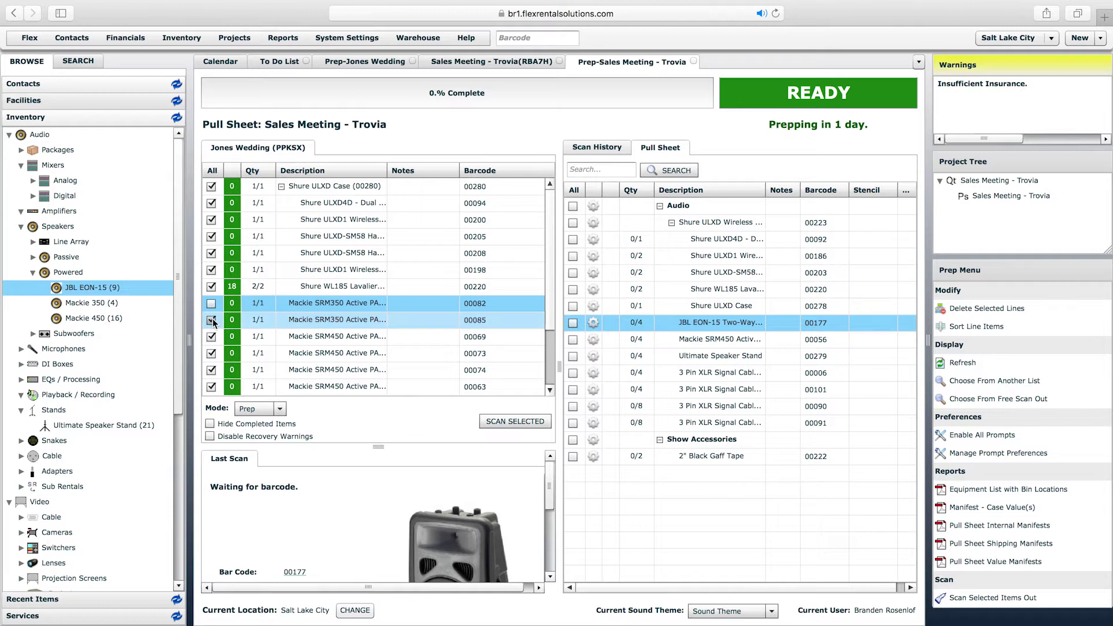
click(211, 320)
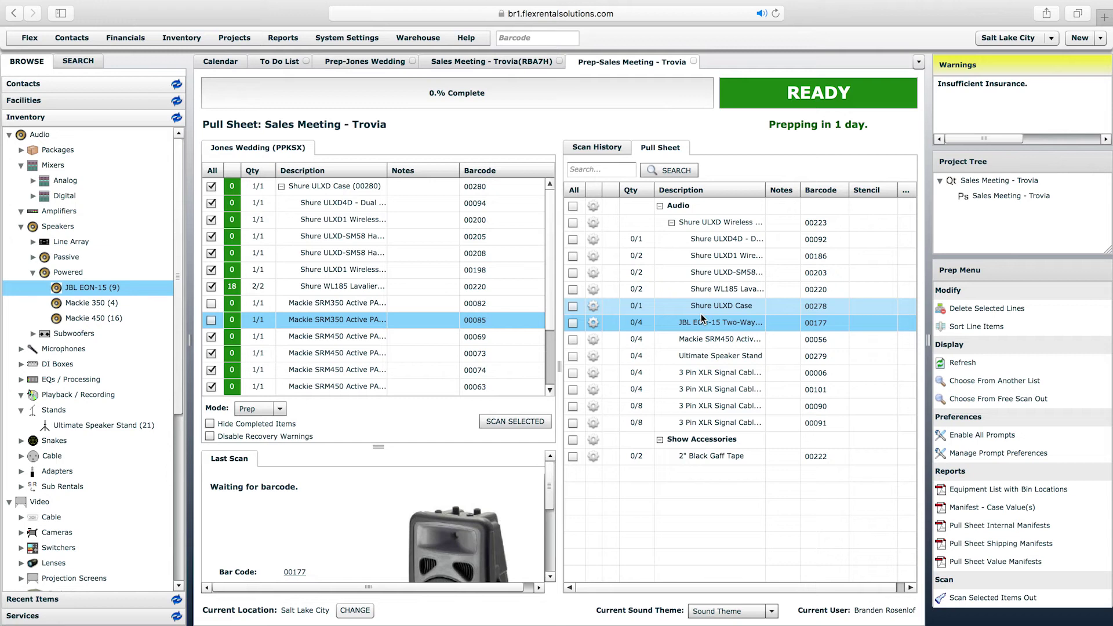
drag(551, 303, 552, 393)
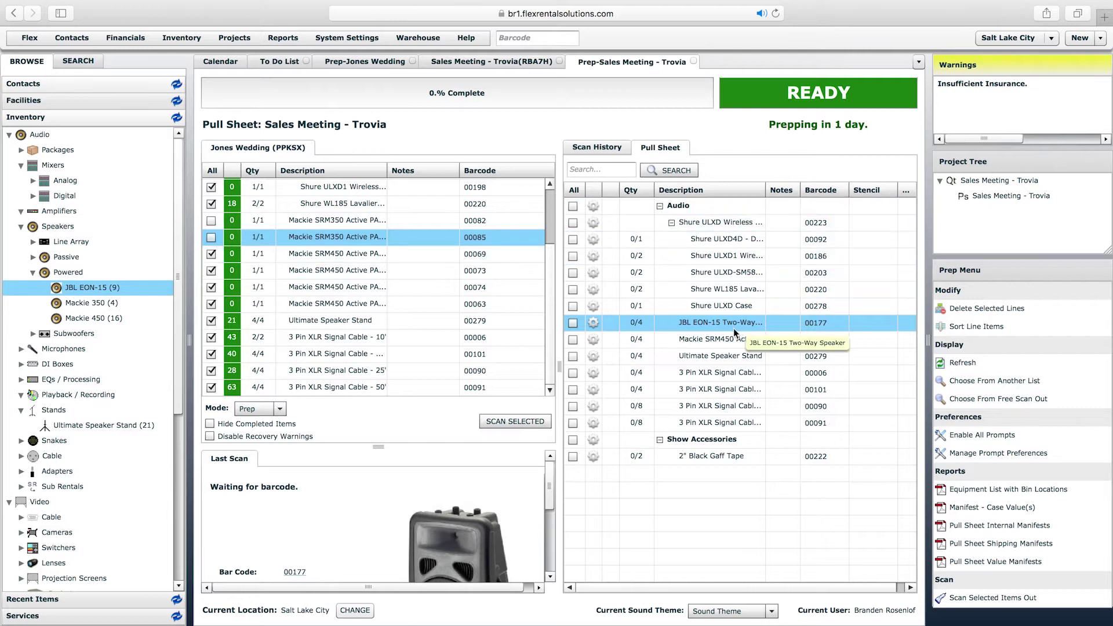
Step: Switch the Jones Wedding list to Return mode and enlarge its item list
click(280, 409)
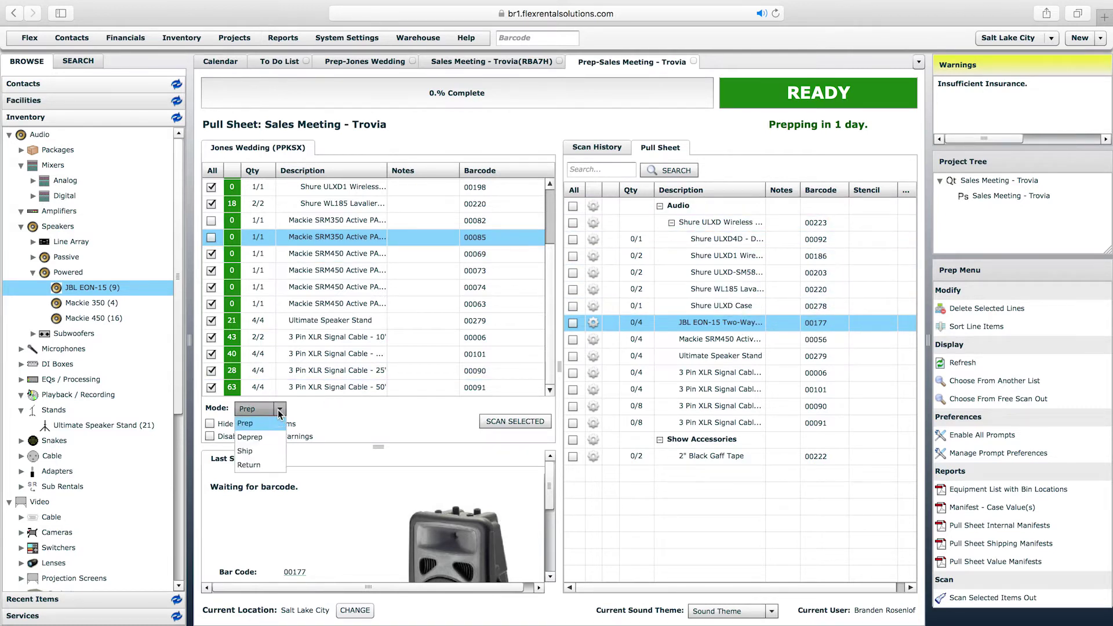
click(260, 465)
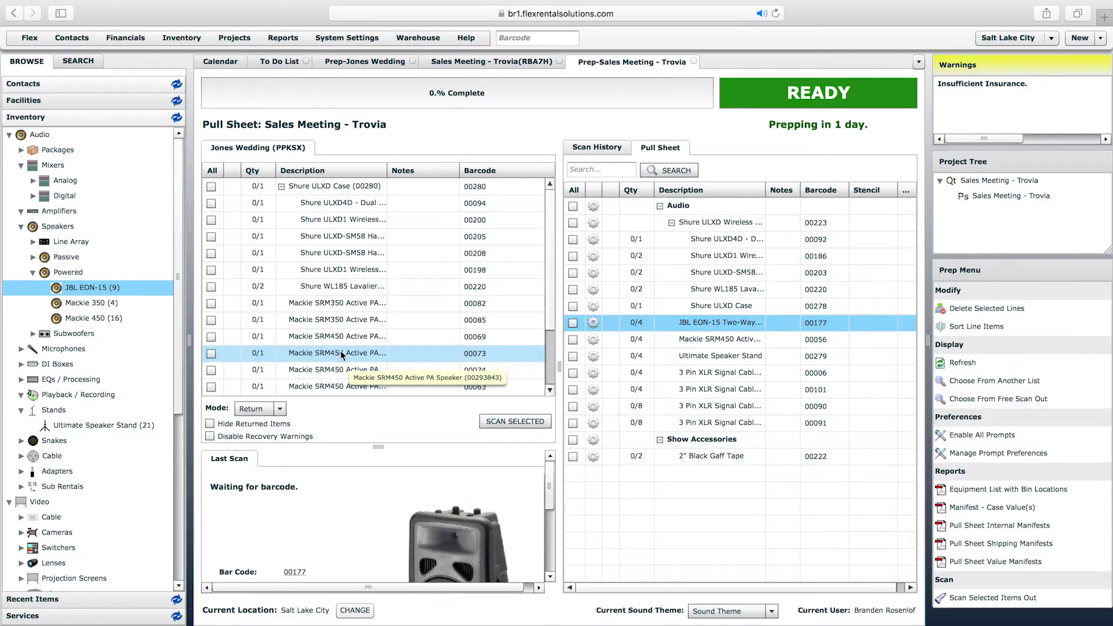
drag(386, 447, 388, 507)
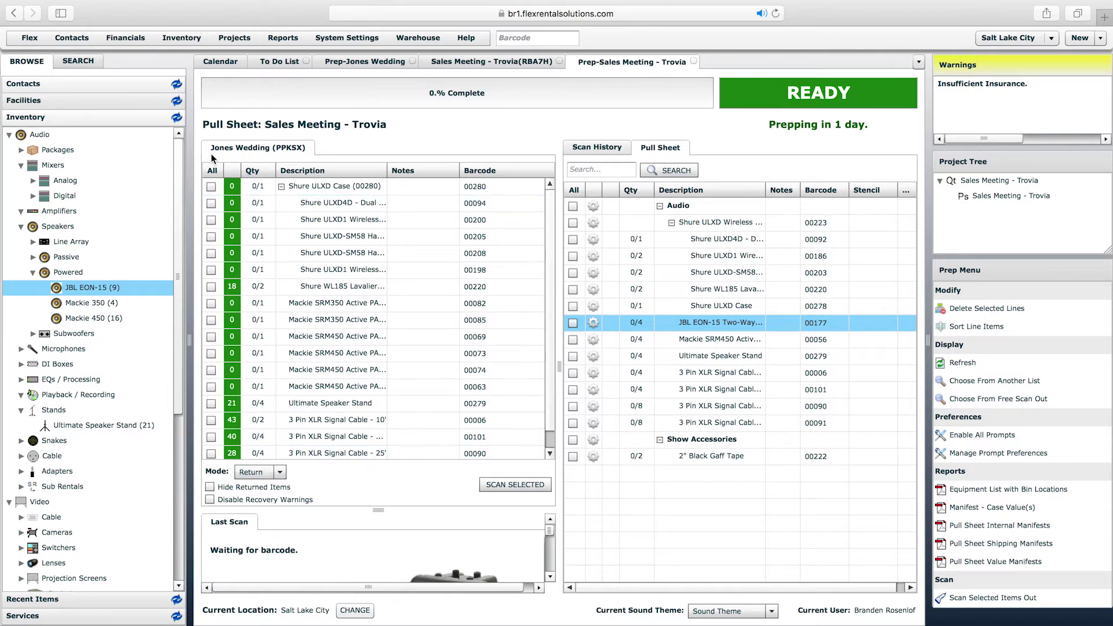
Step: Hide the already prepped items of the Jones Wedding list in Prep mode, and switch the list back to Return mode
click(256, 472)
click(265, 489)
click(212, 489)
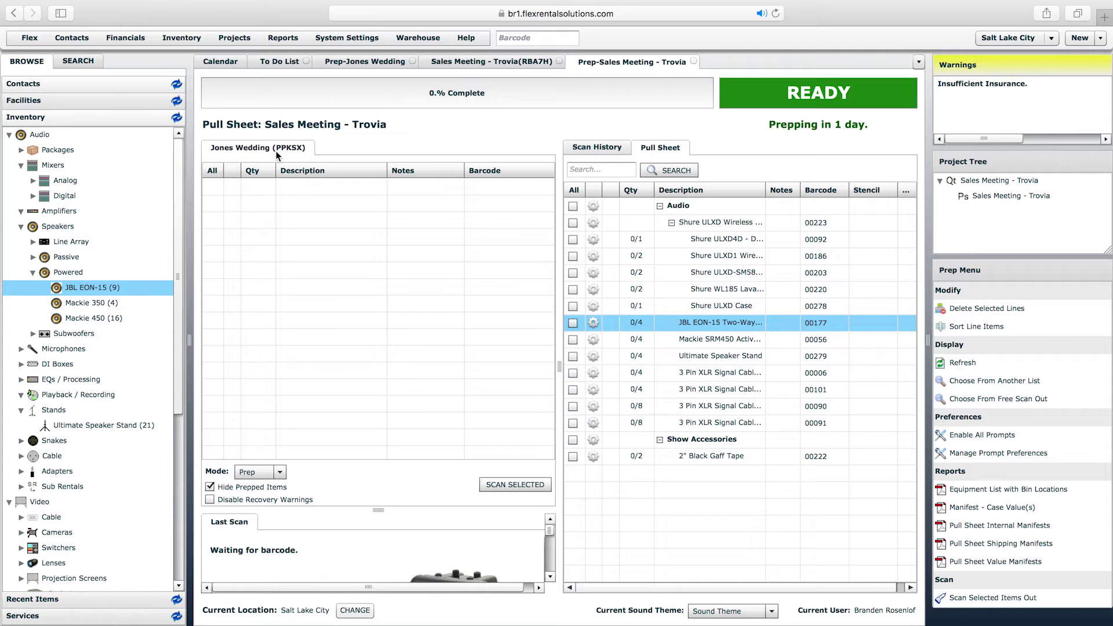
click(256, 473)
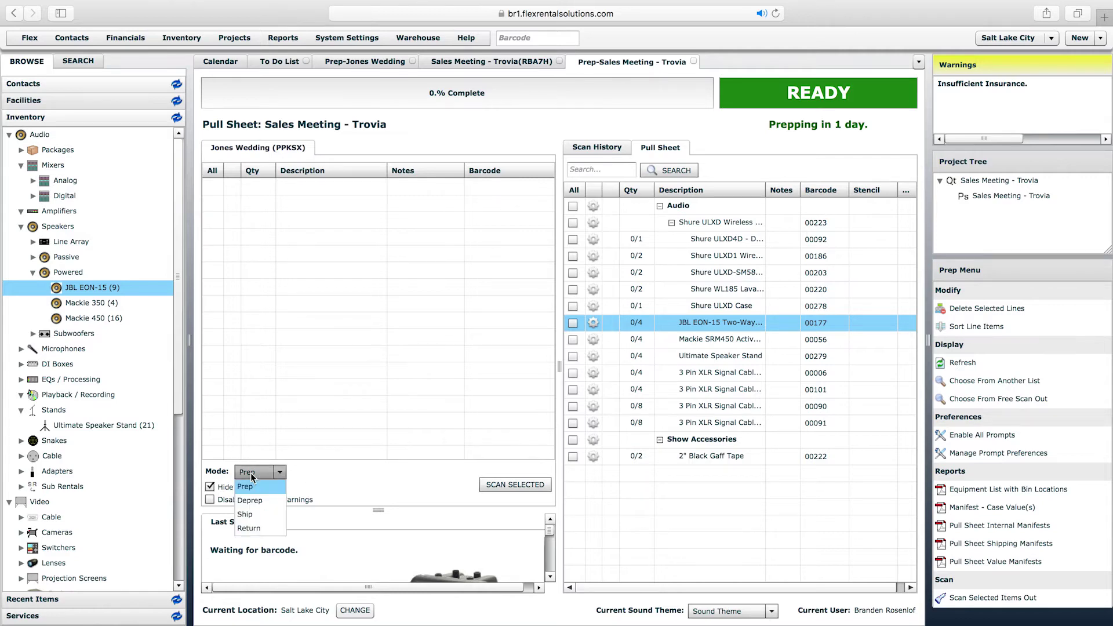
click(256, 528)
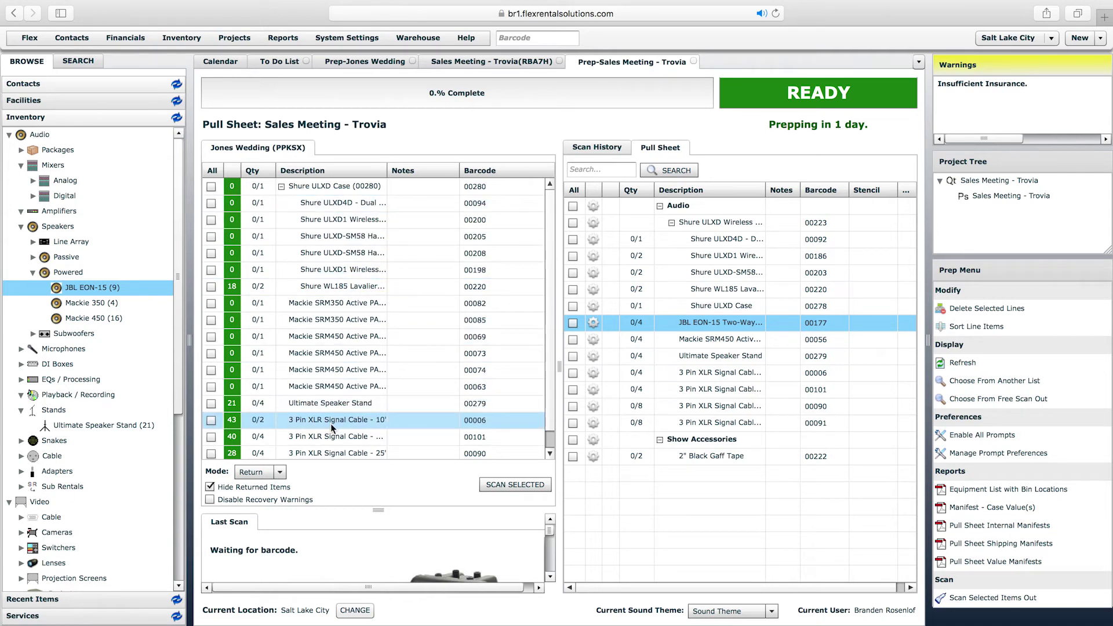
Step: Return the two Mackie SRM350 speakers from Jones Wedding to inventory with Free Scan In, using barcodes 00085 and 00082
click(339, 302)
click(337, 323)
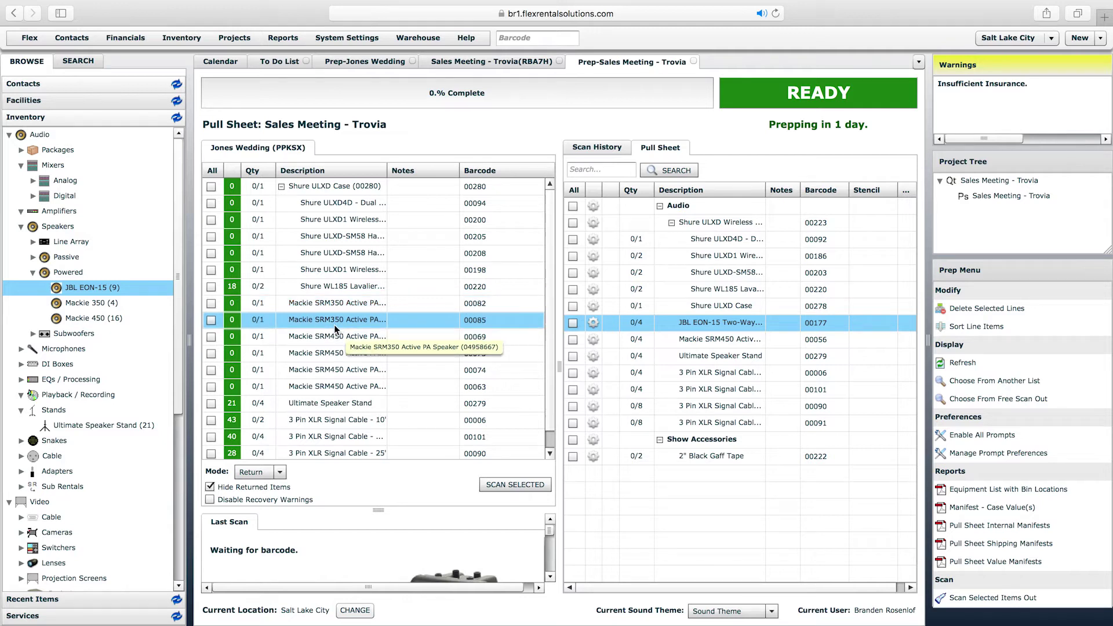
click(417, 40)
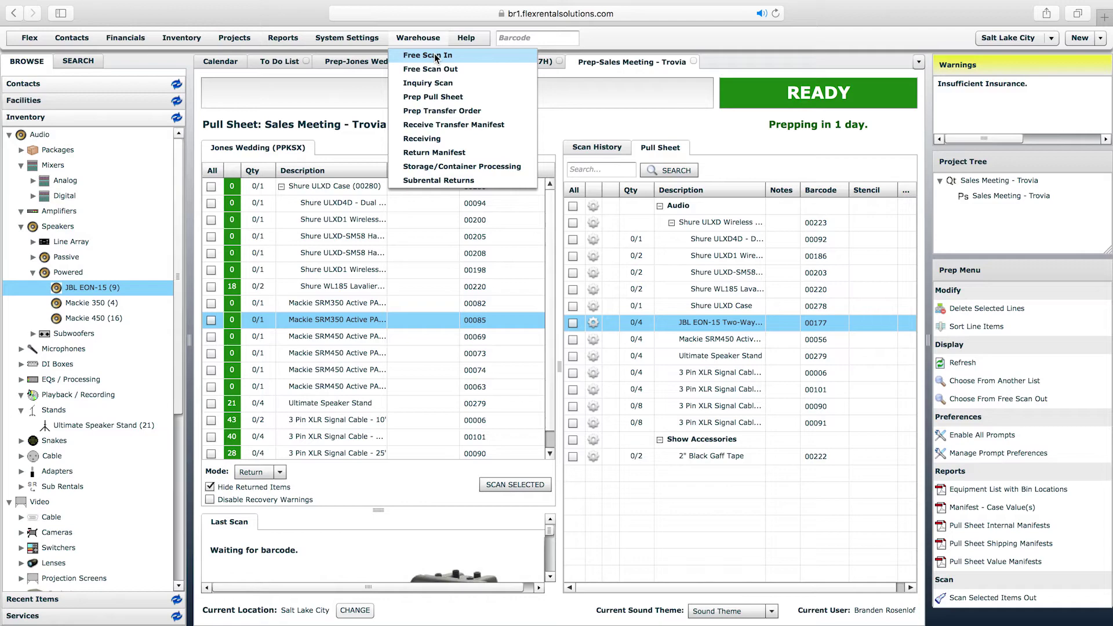
click(435, 56)
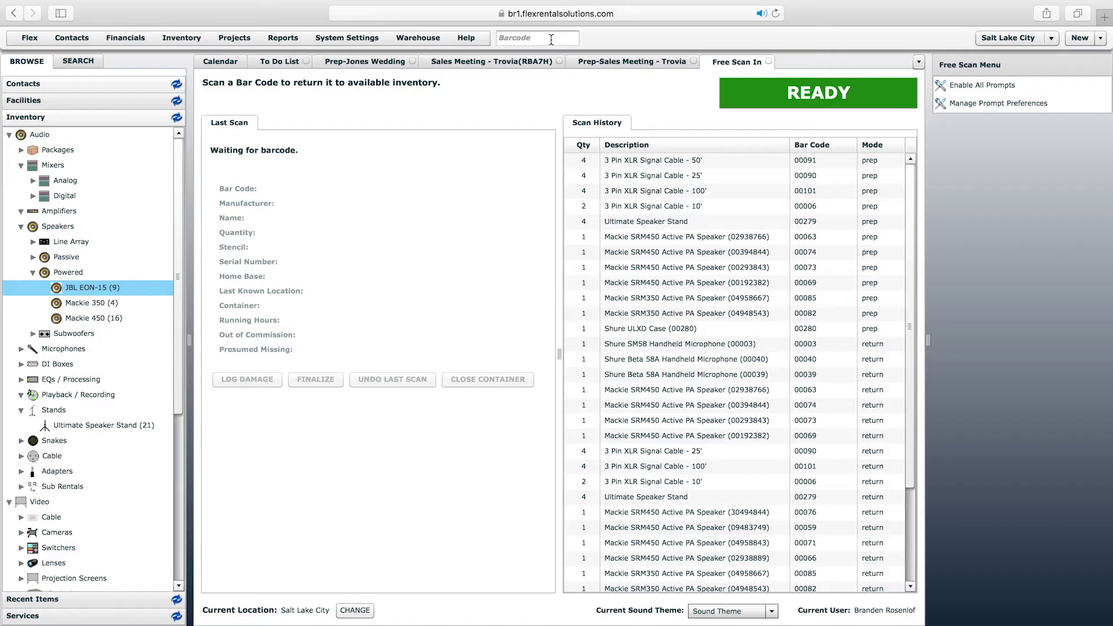
click(551, 39)
text(00080)
key(Return)
text(00082)
key(Return)
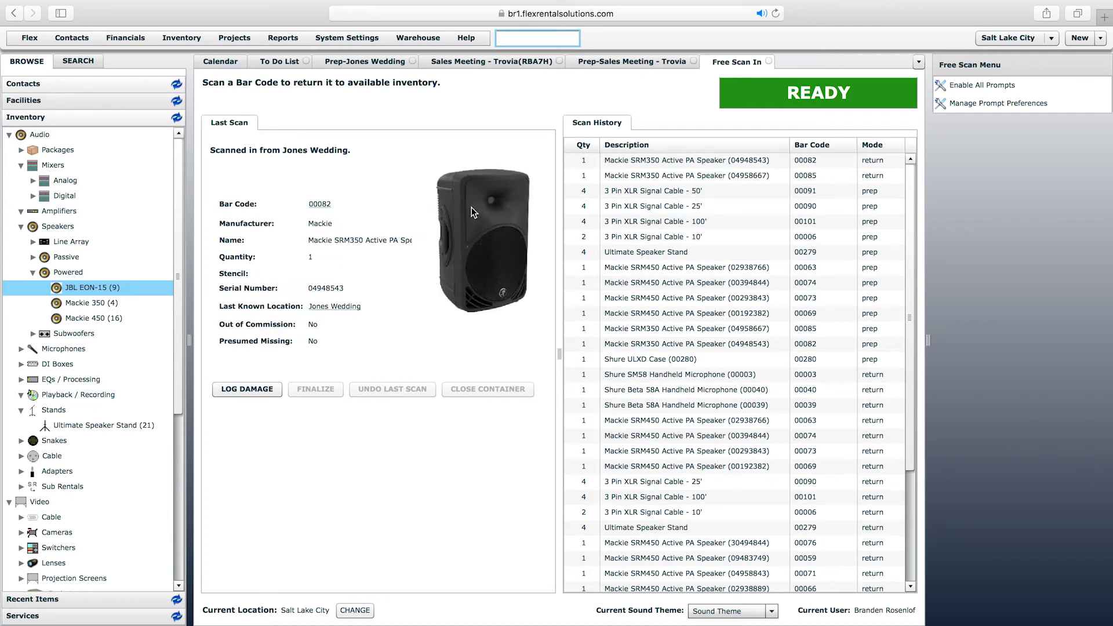
Step: Go back to the Sales Meeting - Trovia prep and reload the Jones Wedding list with returned items hidden
click(597, 63)
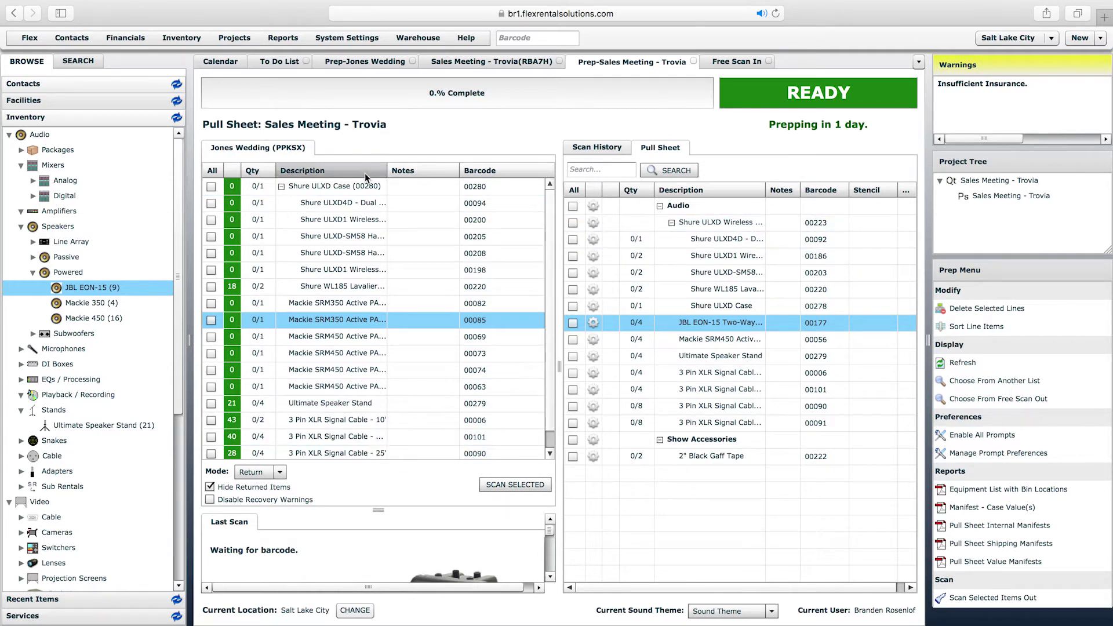
right_click(632, 62)
click(688, 96)
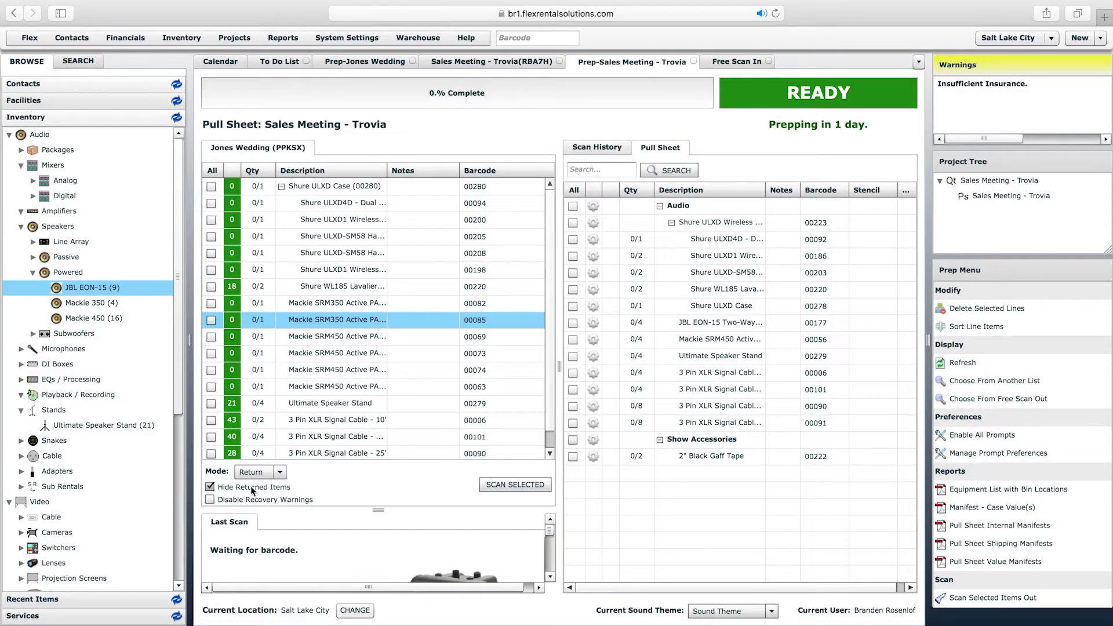
click(251, 487)
click(233, 489)
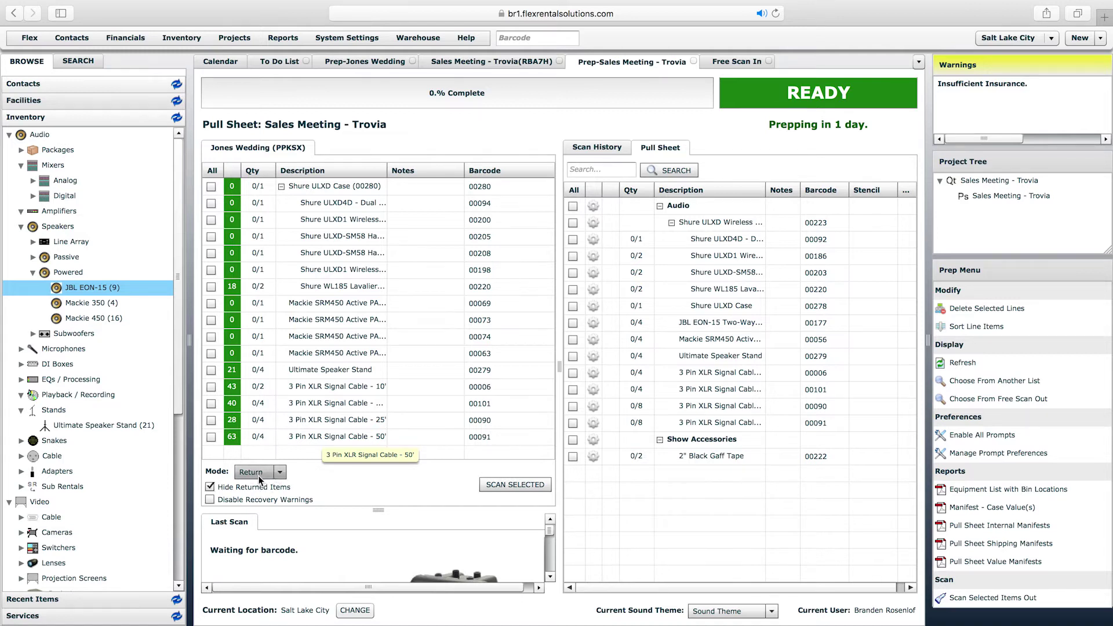
Step: Compare the contents of the Jones Wedding list in Prep mode and in Return mode
click(213, 167)
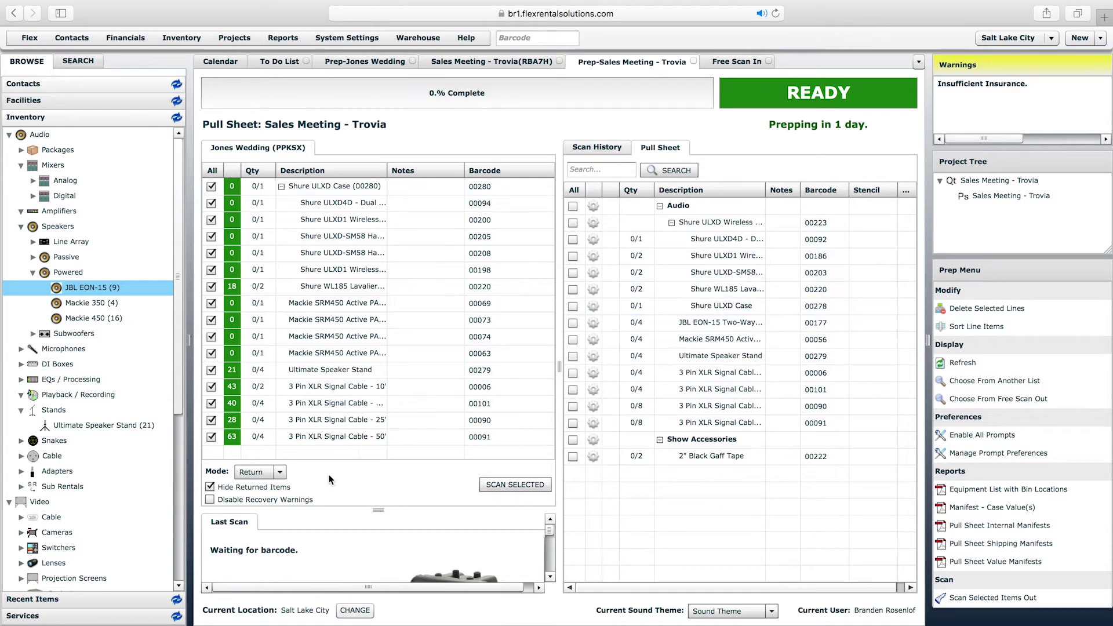
click(280, 473)
click(264, 492)
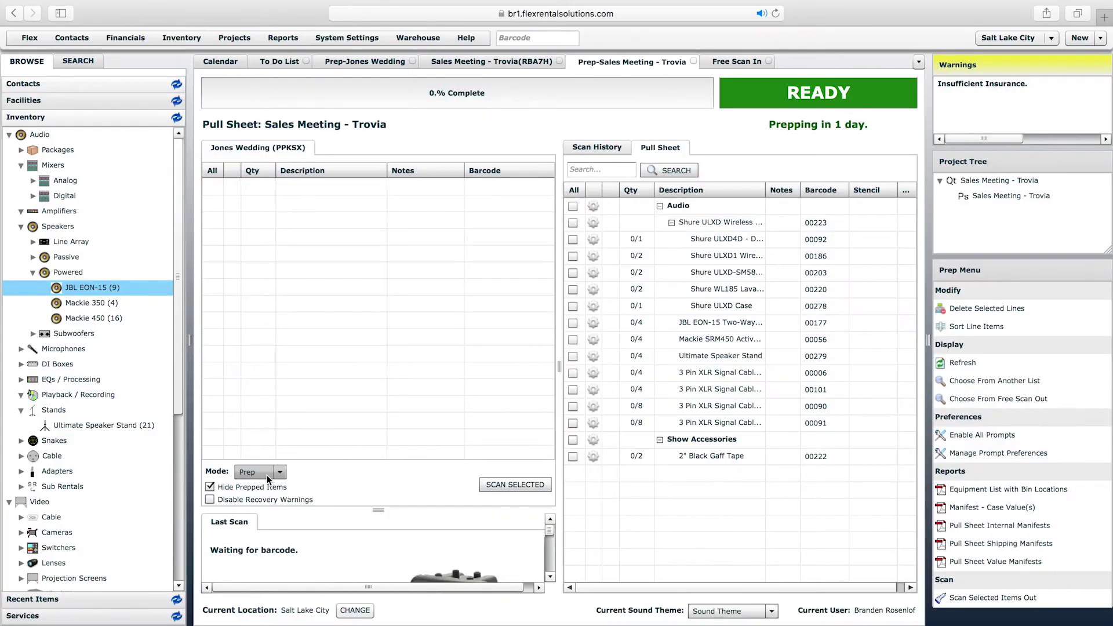
click(263, 474)
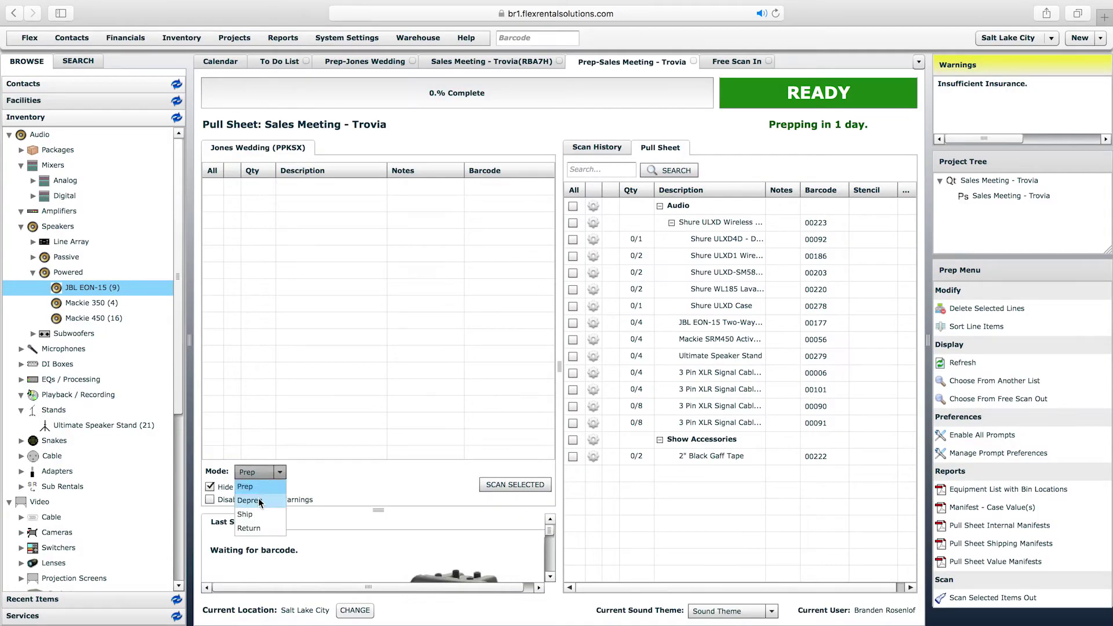
click(259, 527)
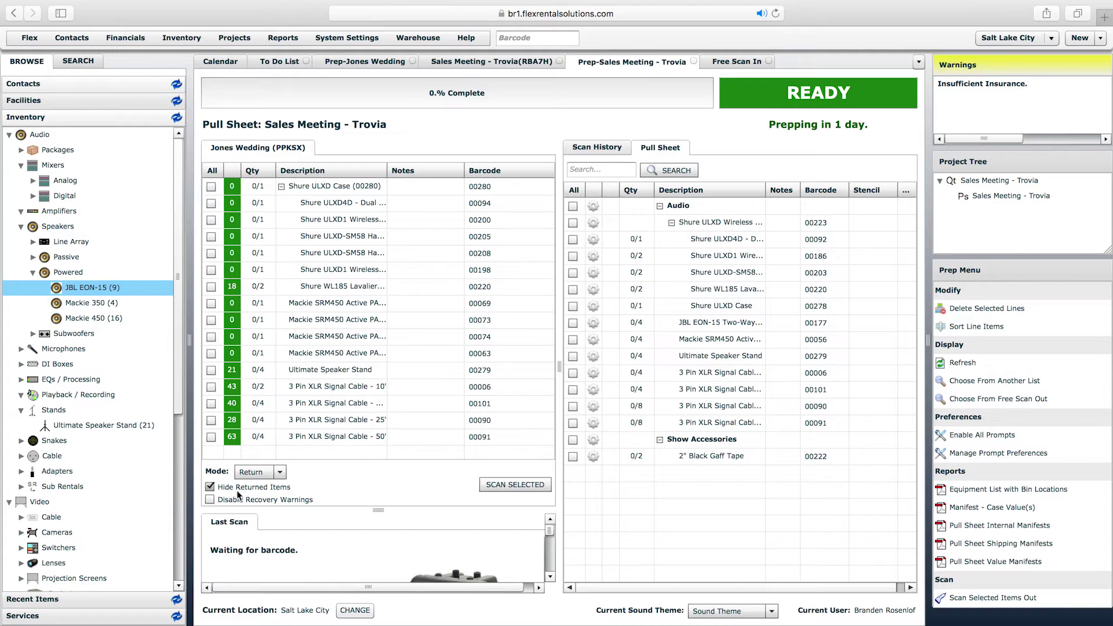
click(260, 472)
click(259, 487)
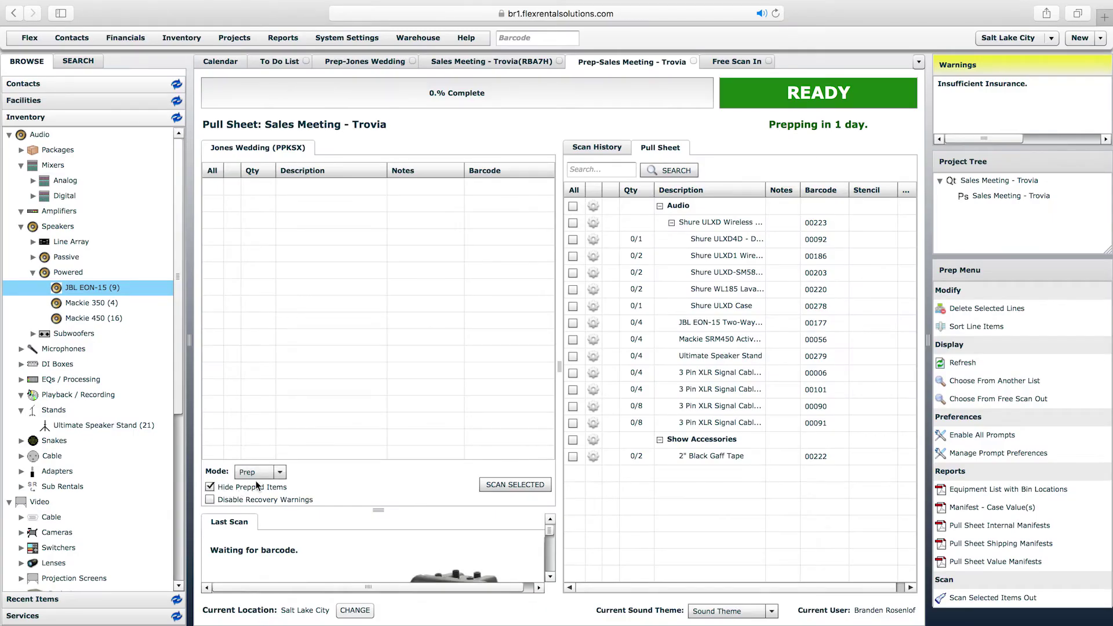
click(260, 472)
click(252, 526)
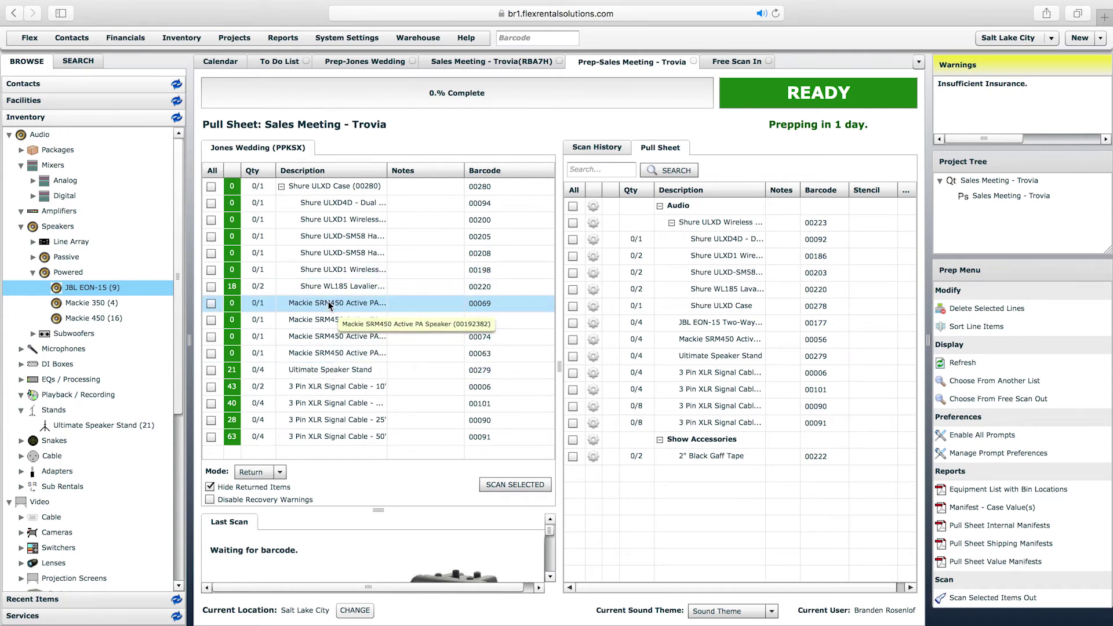
Step: Mark all remaining Jones Wedding items in Return mode and bulk scan them into the Sales Meeting - Trovia pull sheet
click(212, 172)
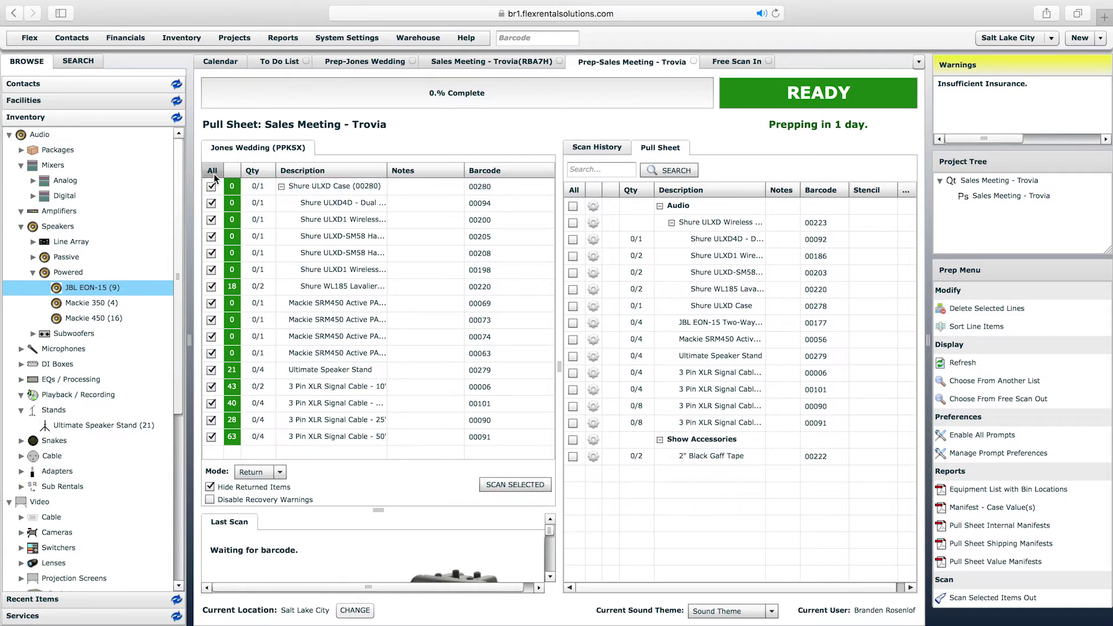
click(527, 486)
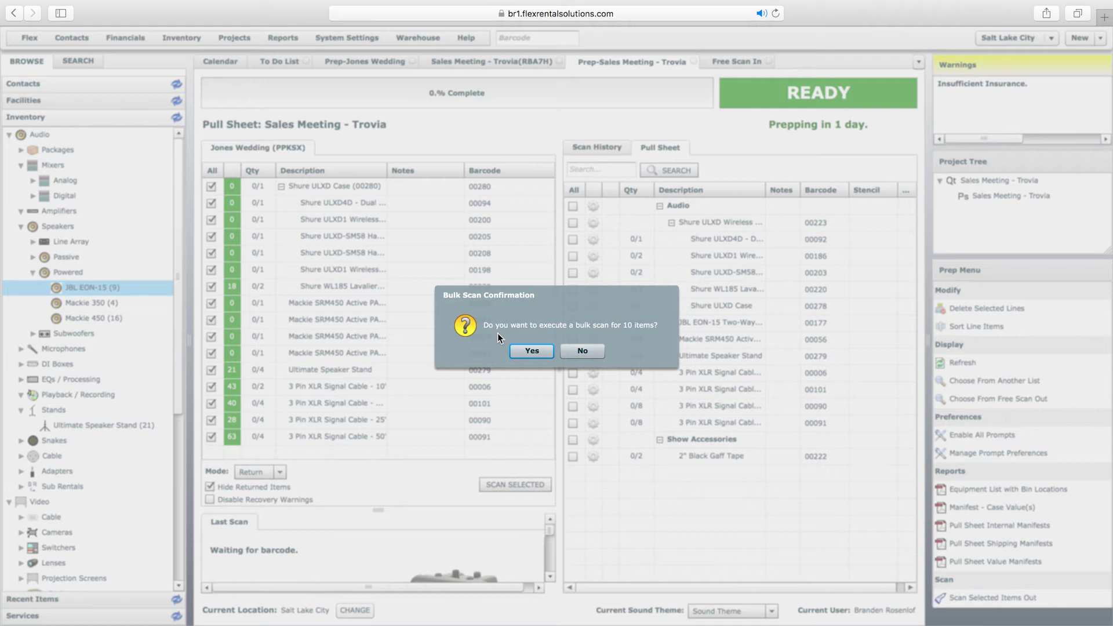
click(543, 353)
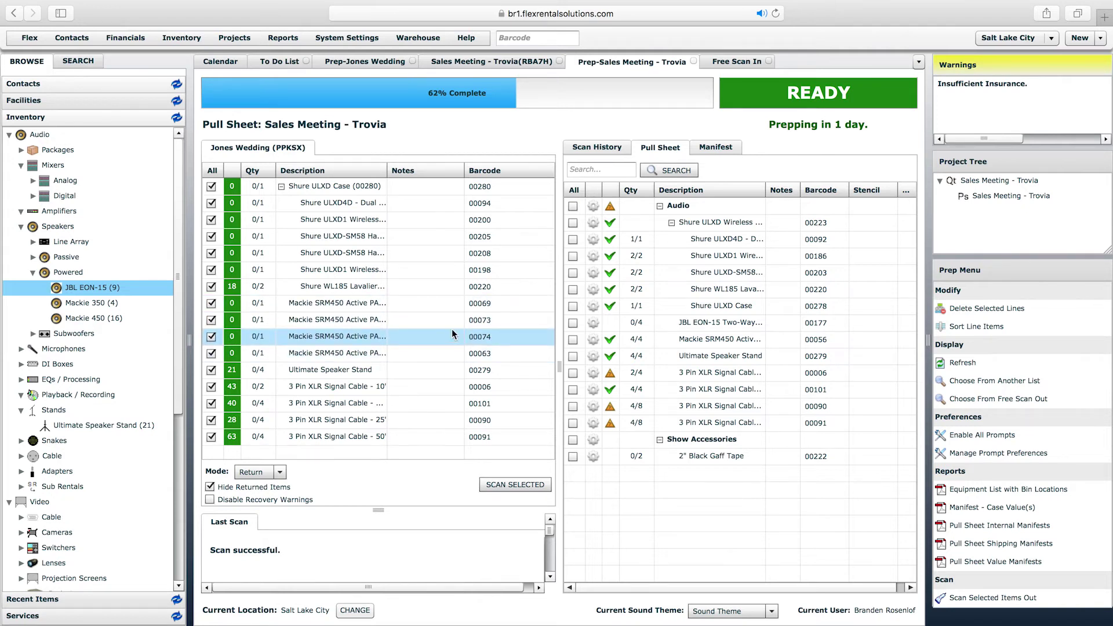
click(638, 423)
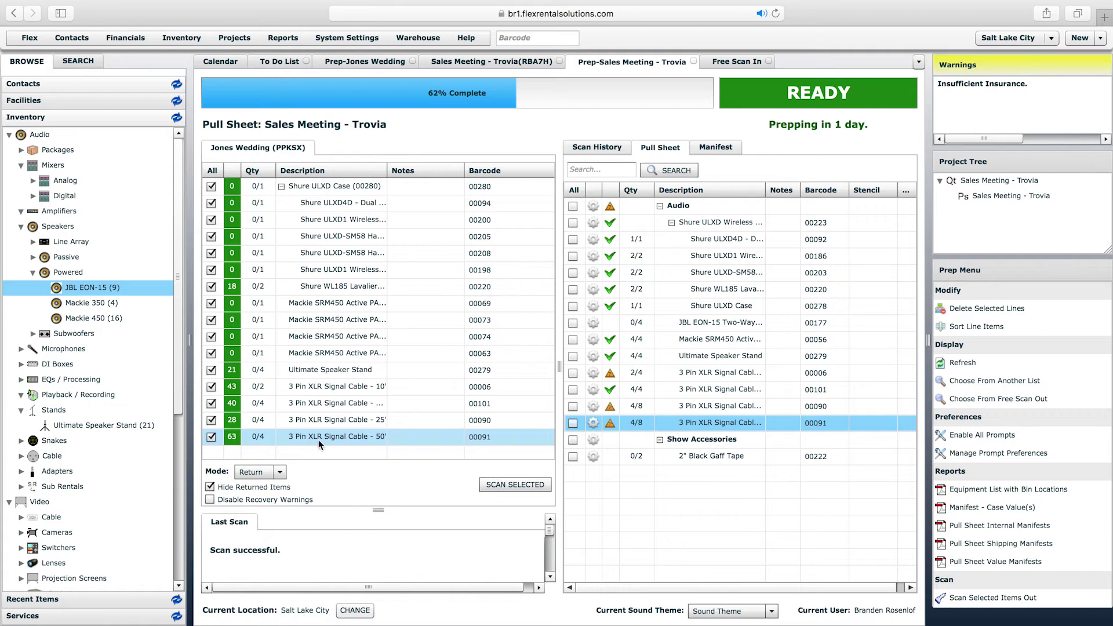
click(351, 421)
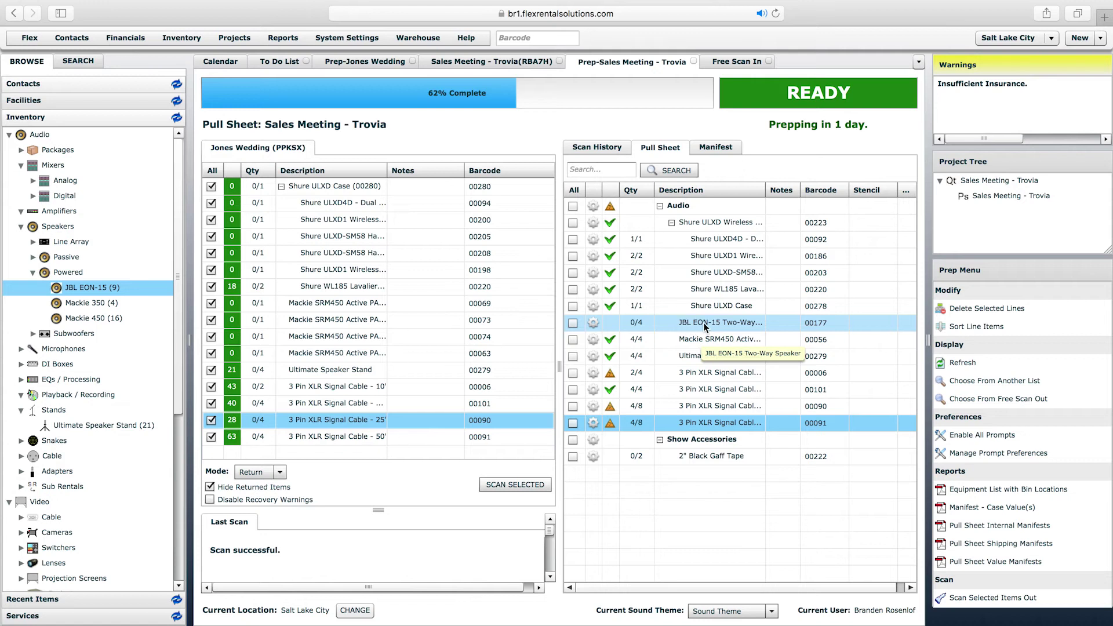
Step: Prep the 2" Black Gaff Tape on the pull sheet with a quantity of 2
double_click(722, 456)
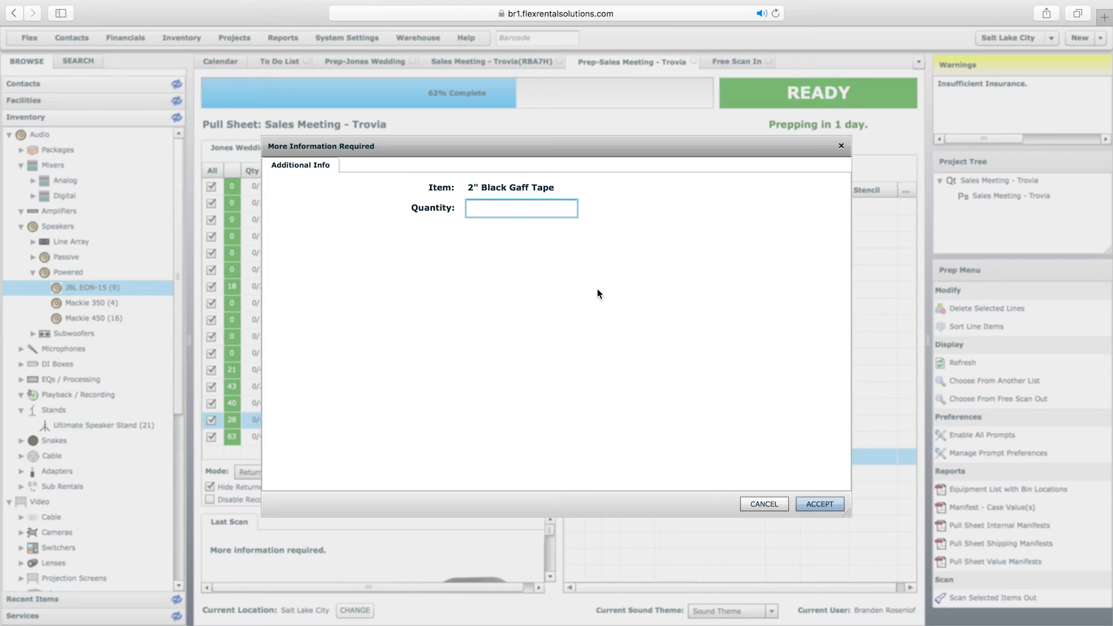
text(2)
click(803, 499)
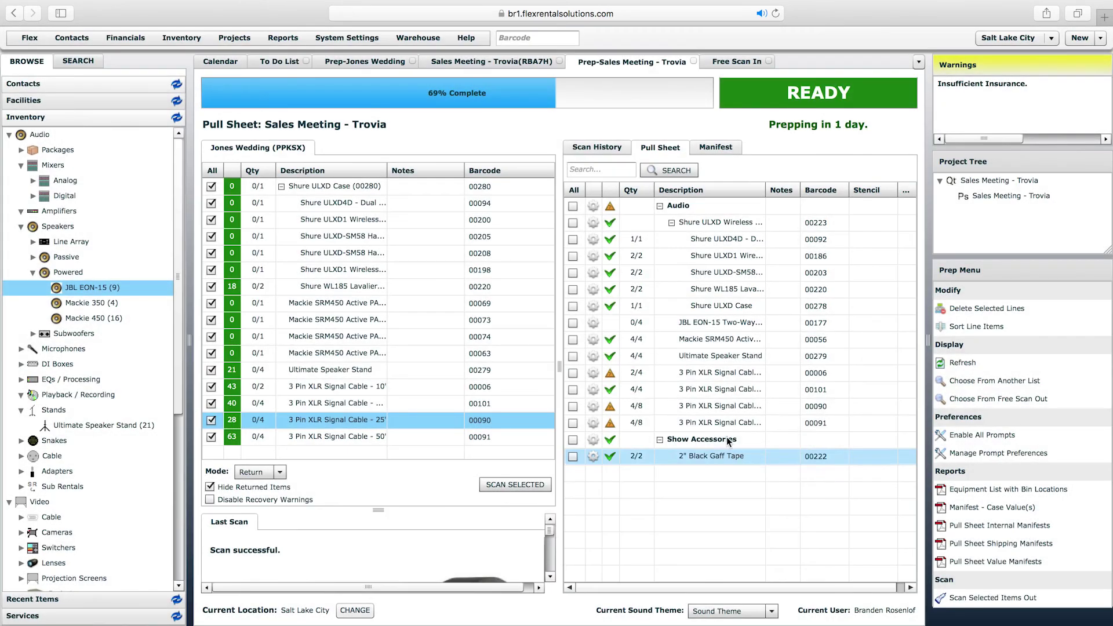
Step: Prep 4 more of the 50' and 4 more of the 25' 3 Pin XLR Signal Cables on the pull sheet
double_click(707, 424)
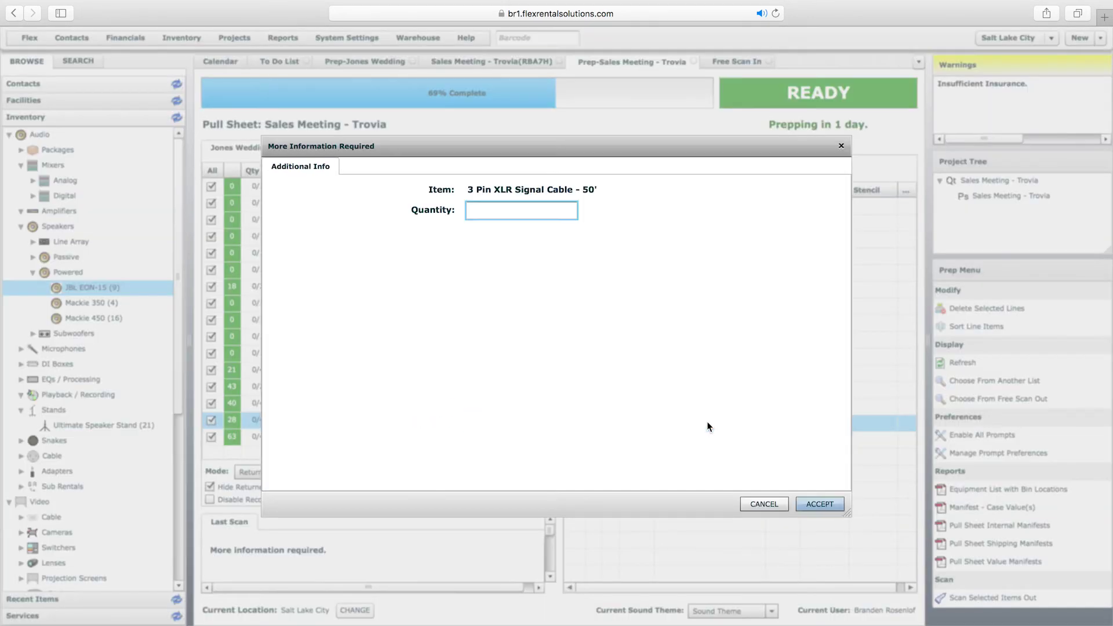
text(8)
key(Return)
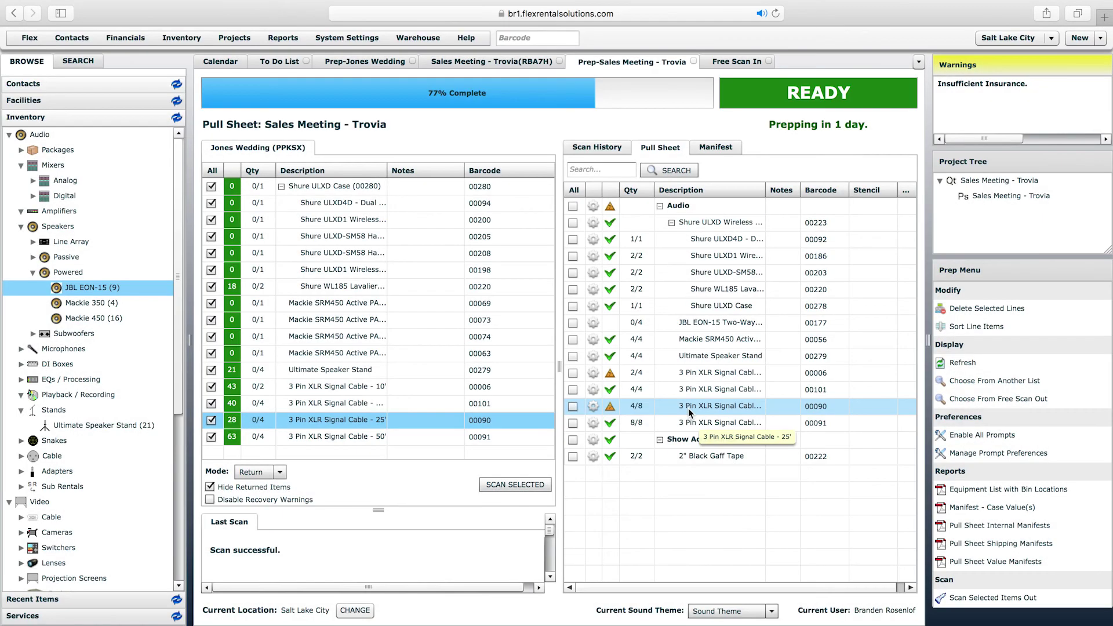
double_click(689, 409)
text(4)
key(Return)
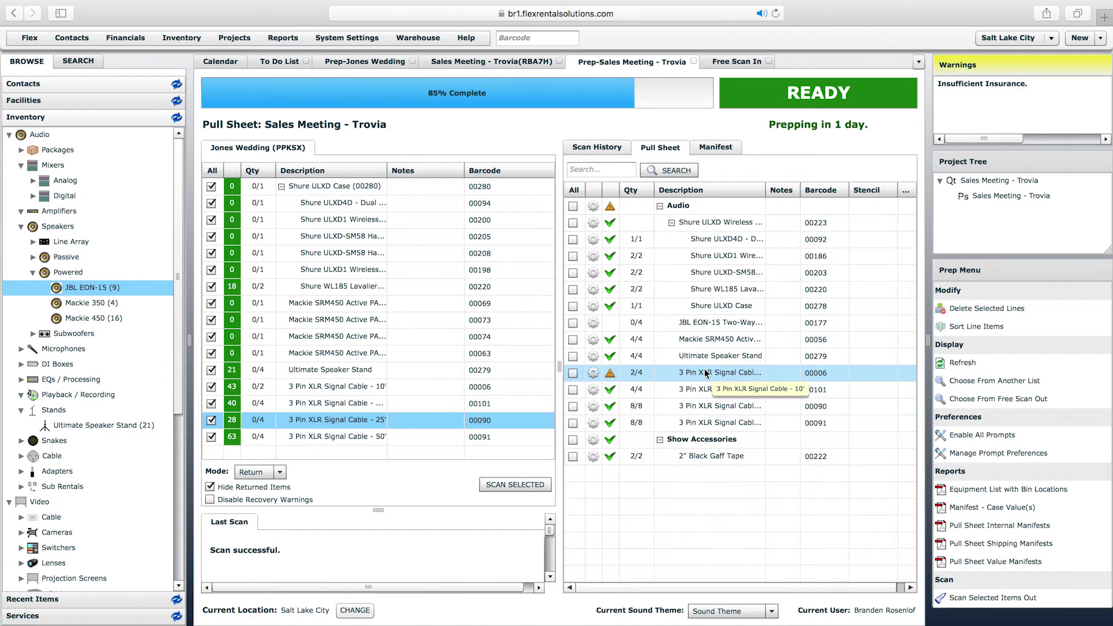
Step: Prep 2 more of the 10' 3 Pin XLR Signal Cables on the pull sheet
double_click(704, 373)
text(2)
key(Return)
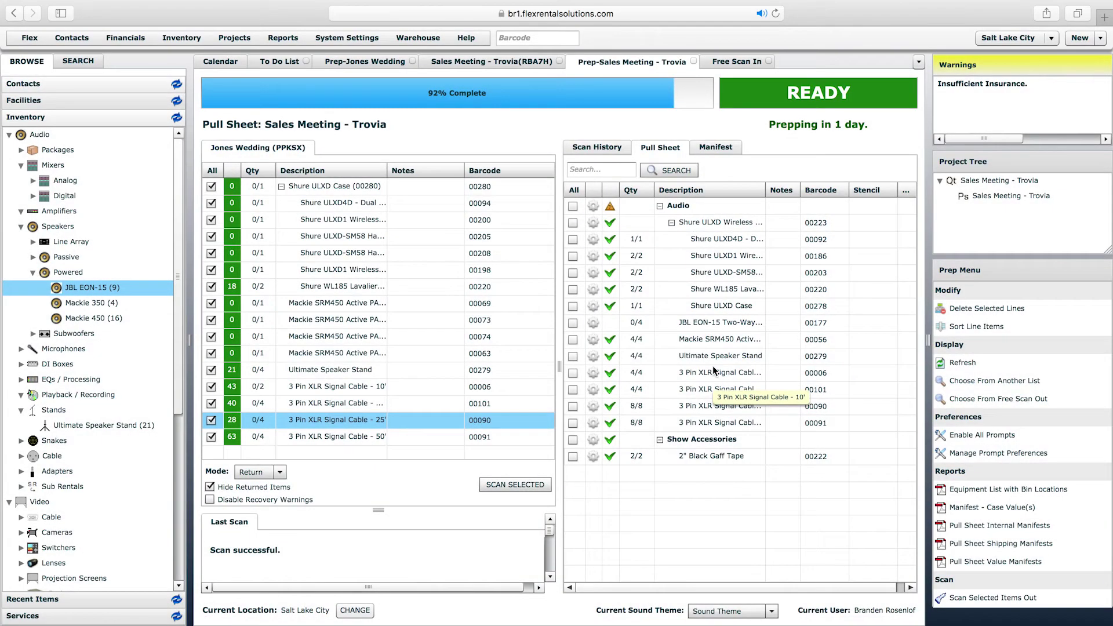
Step: Prep the JBL EON-15 Two-Way Speakers with barcodes 00183, 00269, 00178 and 00180, and finalize the Sales Meeting - Trovia prep
click(711, 325)
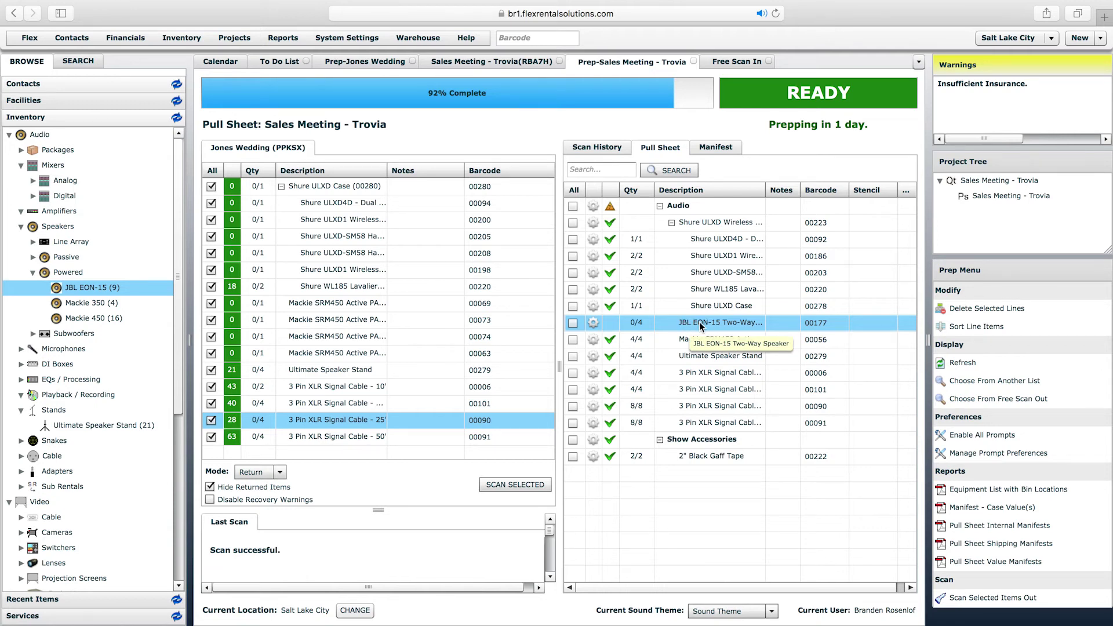
double_click(701, 323)
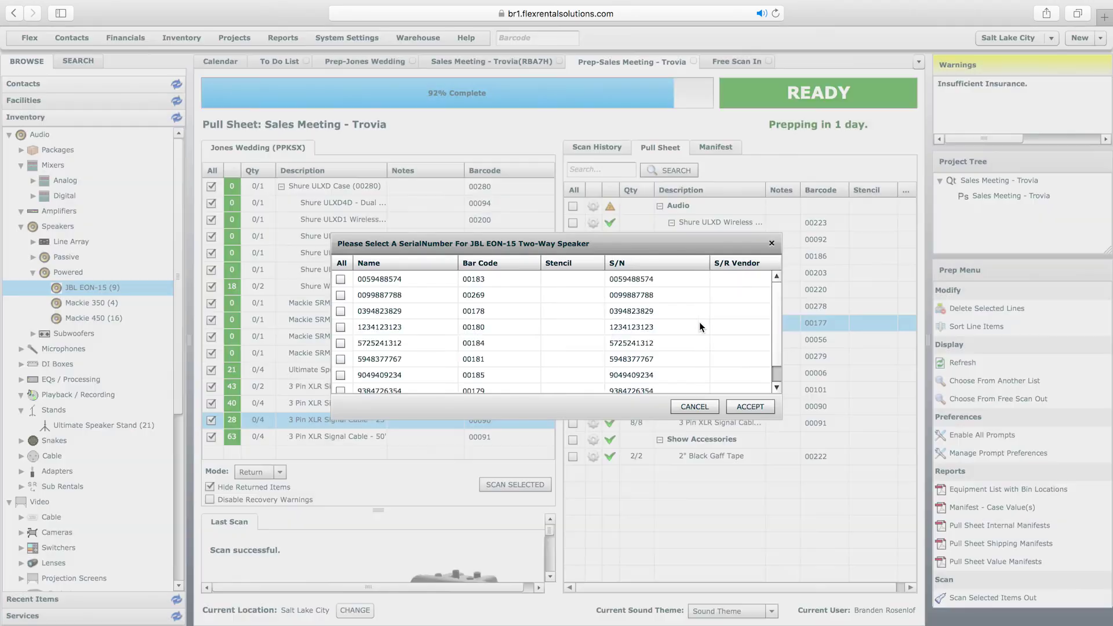
click(340, 279)
click(341, 295)
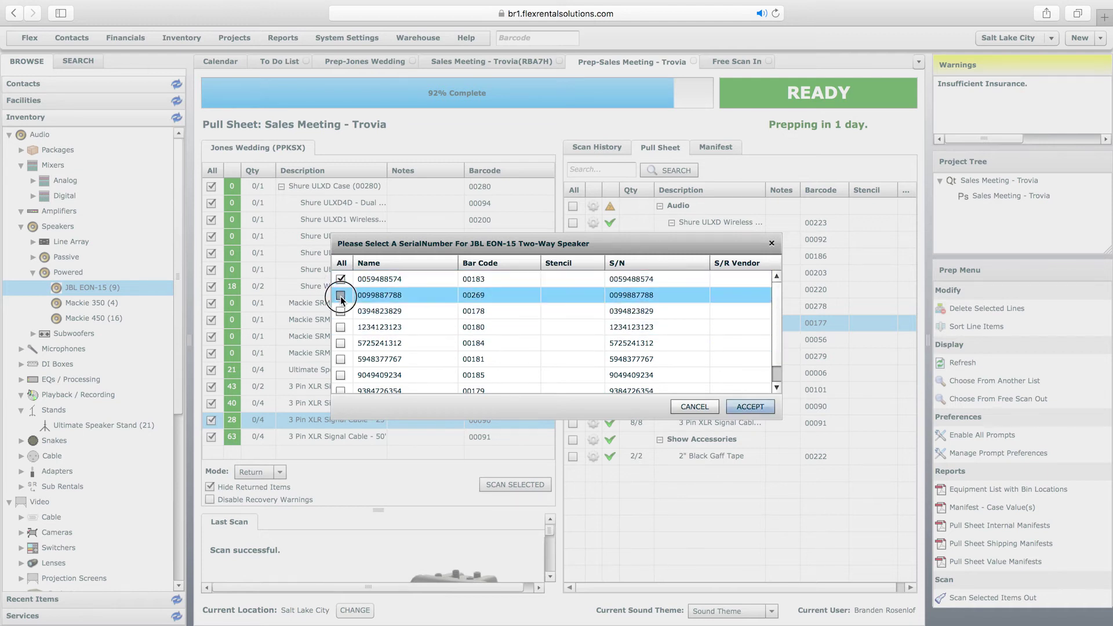
click(340, 311)
click(341, 327)
click(342, 343)
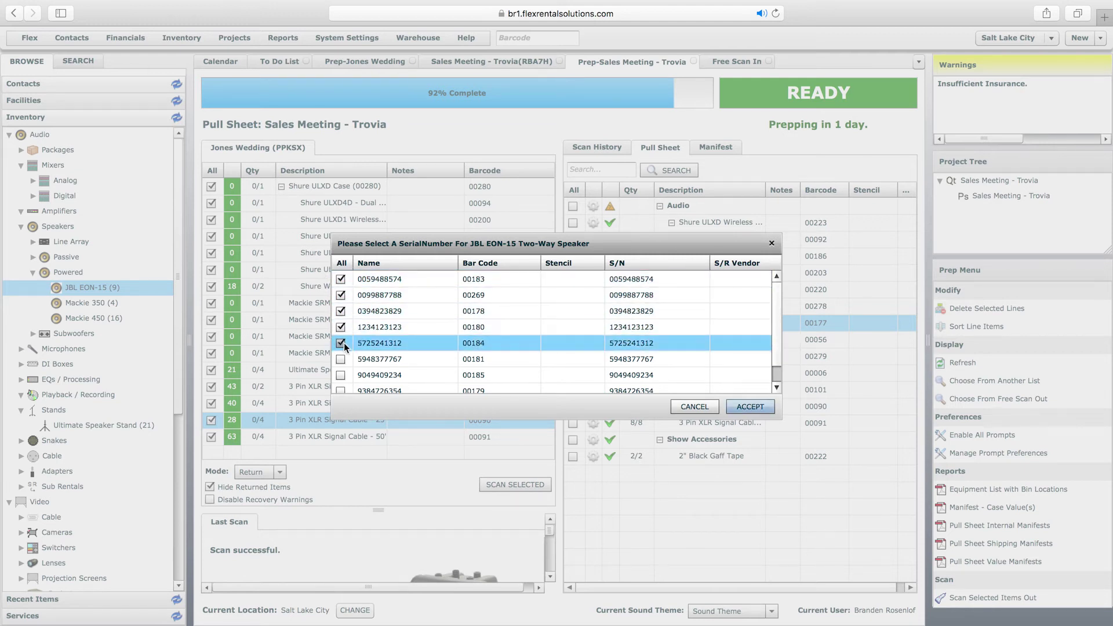
click(341, 344)
click(753, 407)
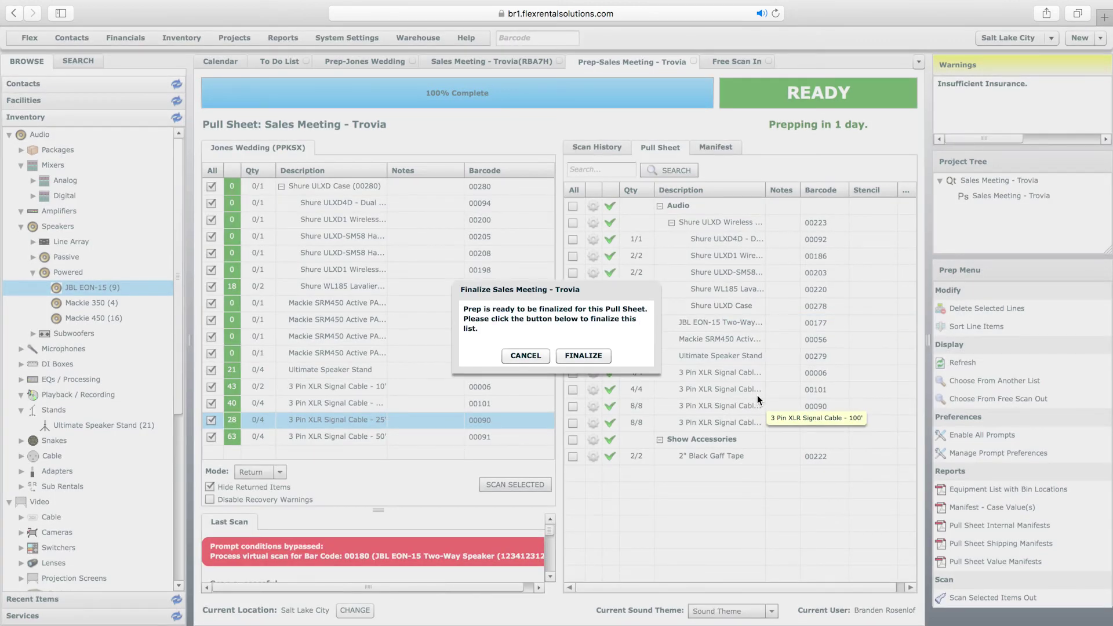
click(583, 355)
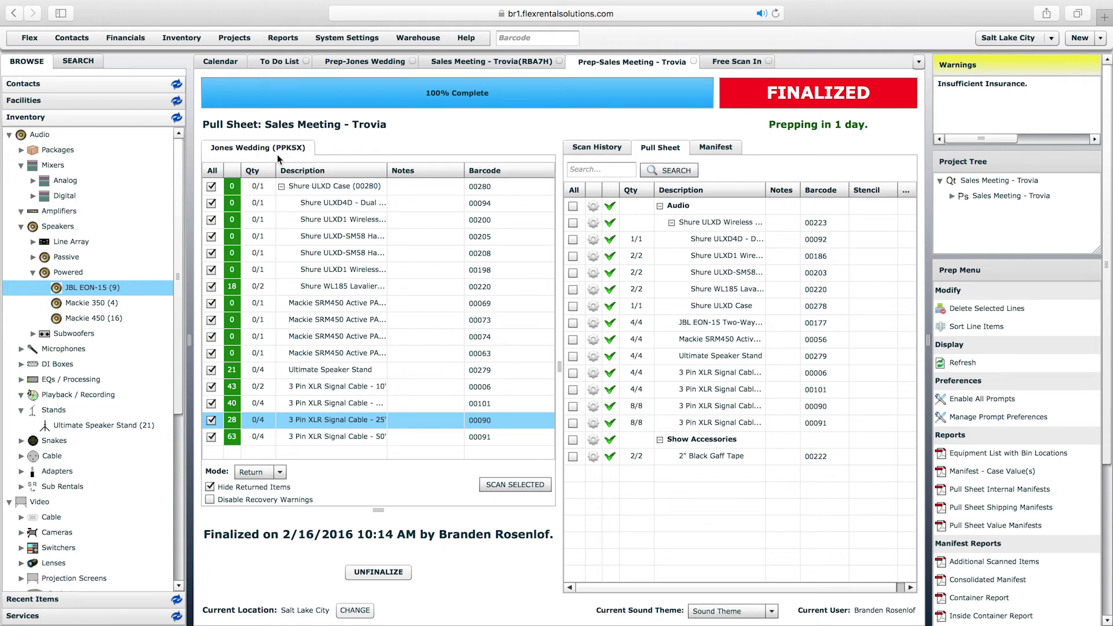
Step: Open the Jones Wedding manifest for return and dismiss its finalize prompt
click(419, 38)
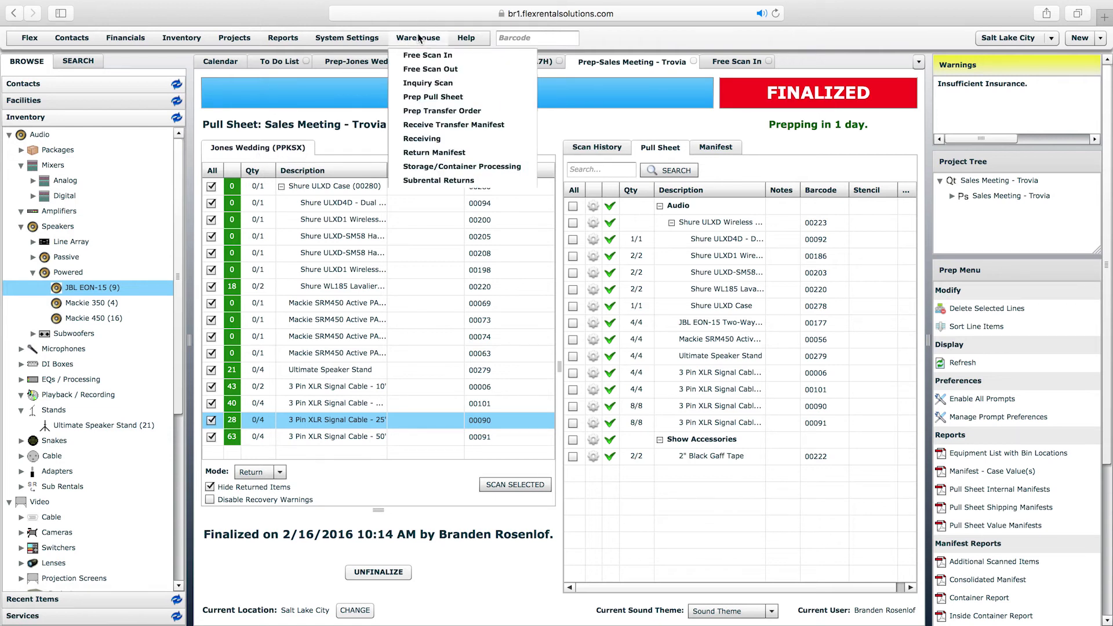
click(434, 152)
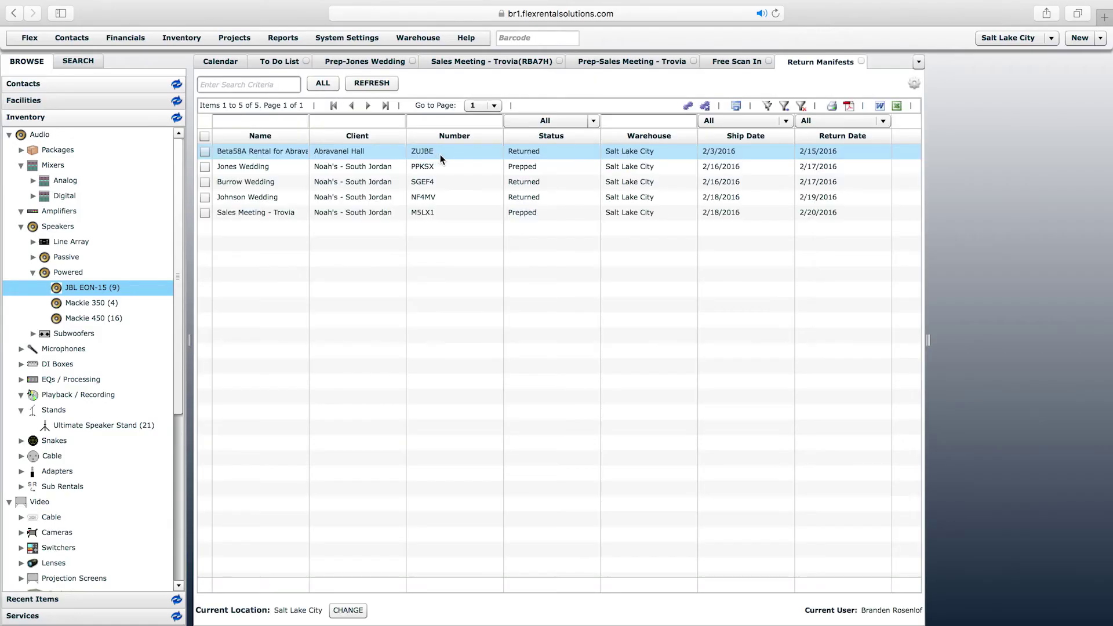
double_click(221, 166)
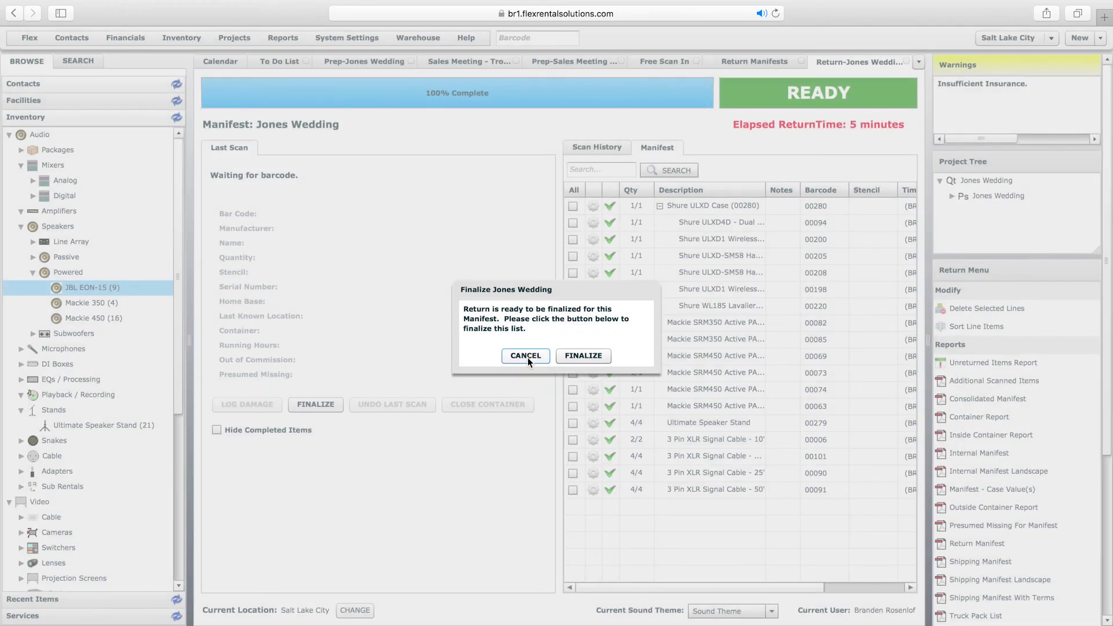
click(527, 357)
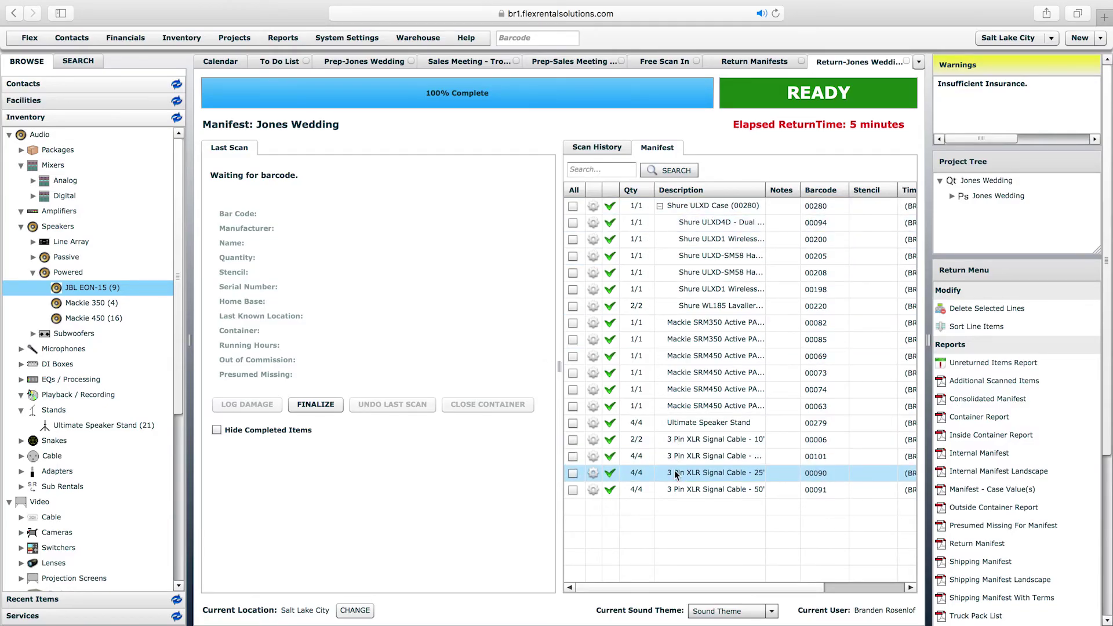
Step: Check the Jones Wedding items in the Sales Meeting - Trovia prep, and finalize the Jones Wedding return
click(568, 61)
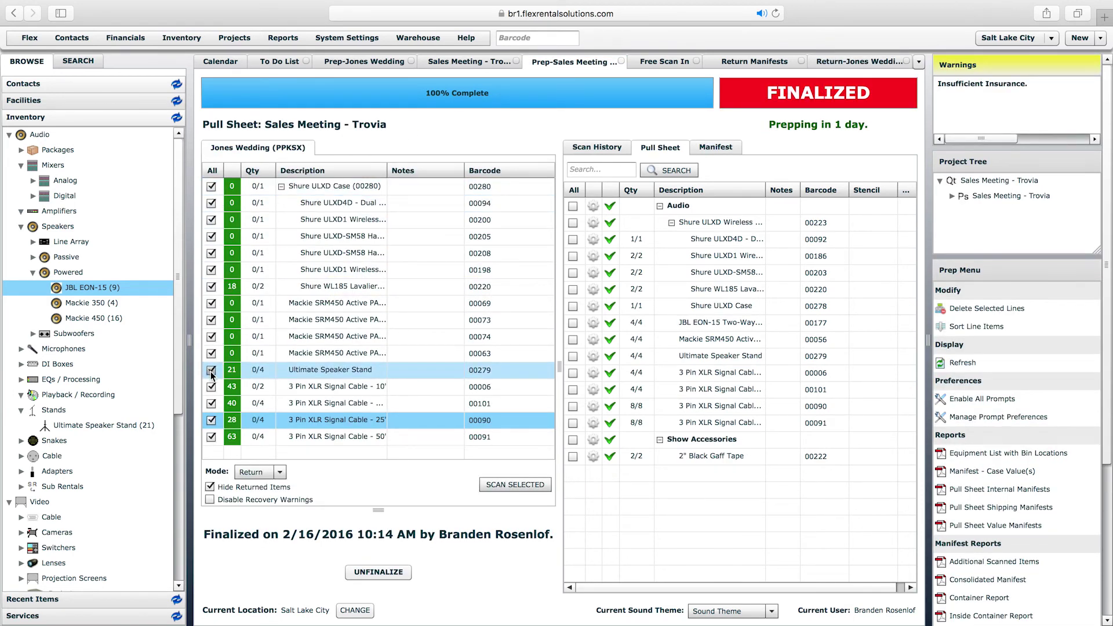
click(869, 64)
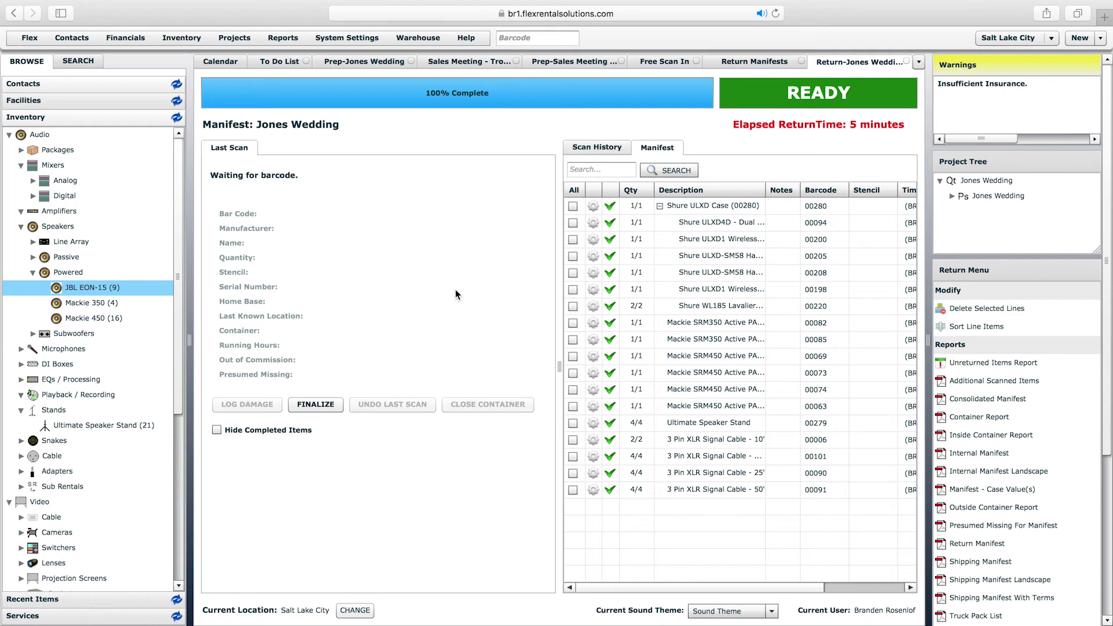
click(316, 407)
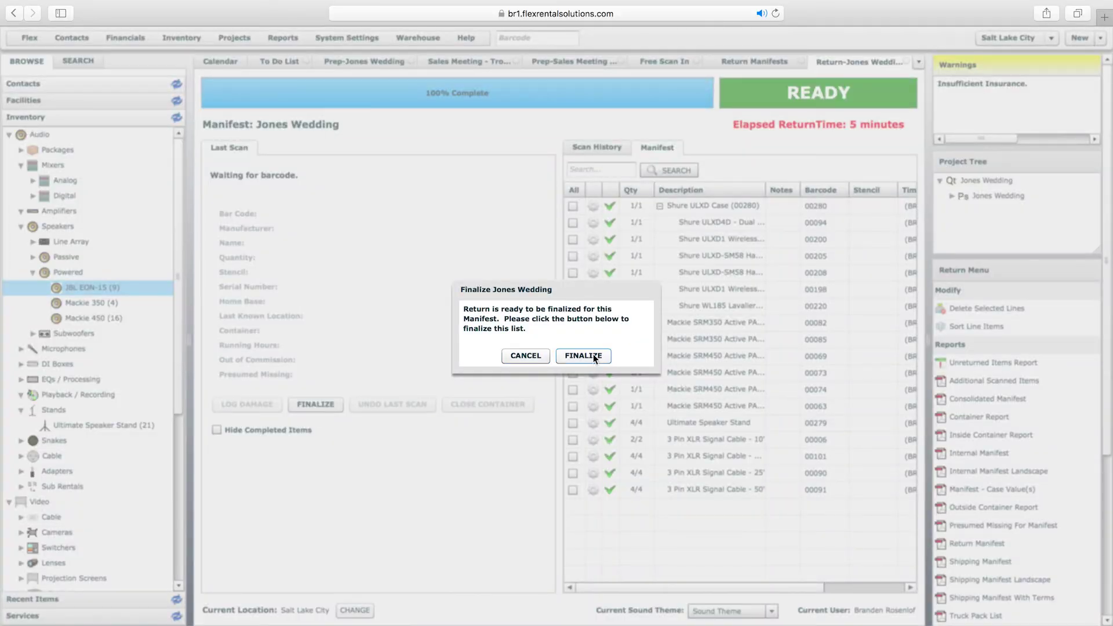
click(593, 357)
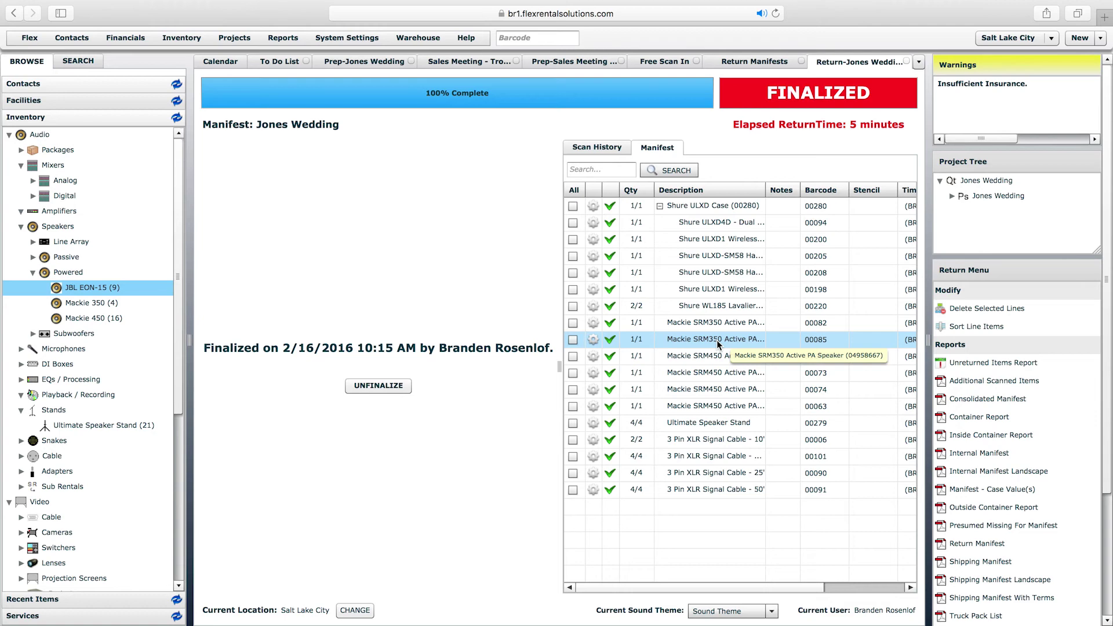
Step: Open the Mackie SRM450 Active PA Speaker item from the Sales Meeting - Trovia pull sheet and review its scan log
click(742, 61)
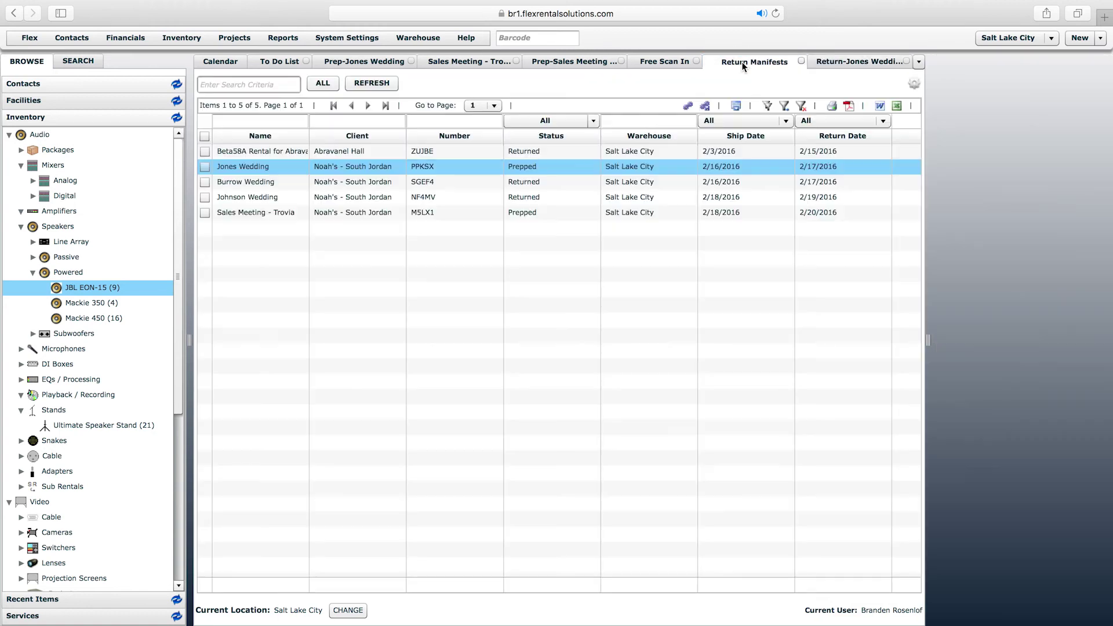
click(575, 65)
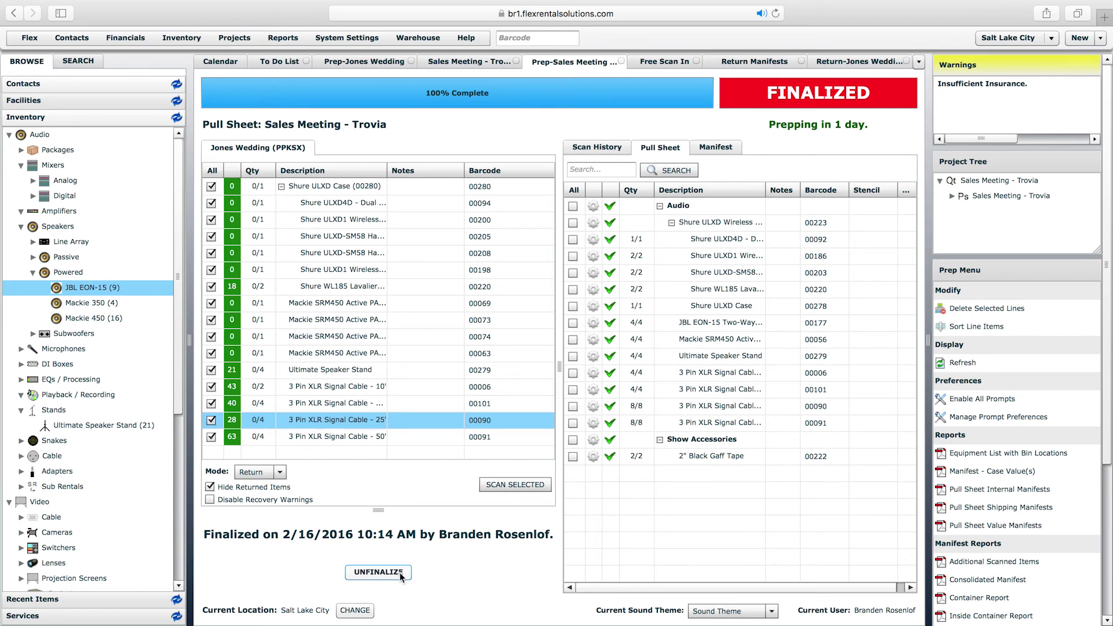
click(592, 339)
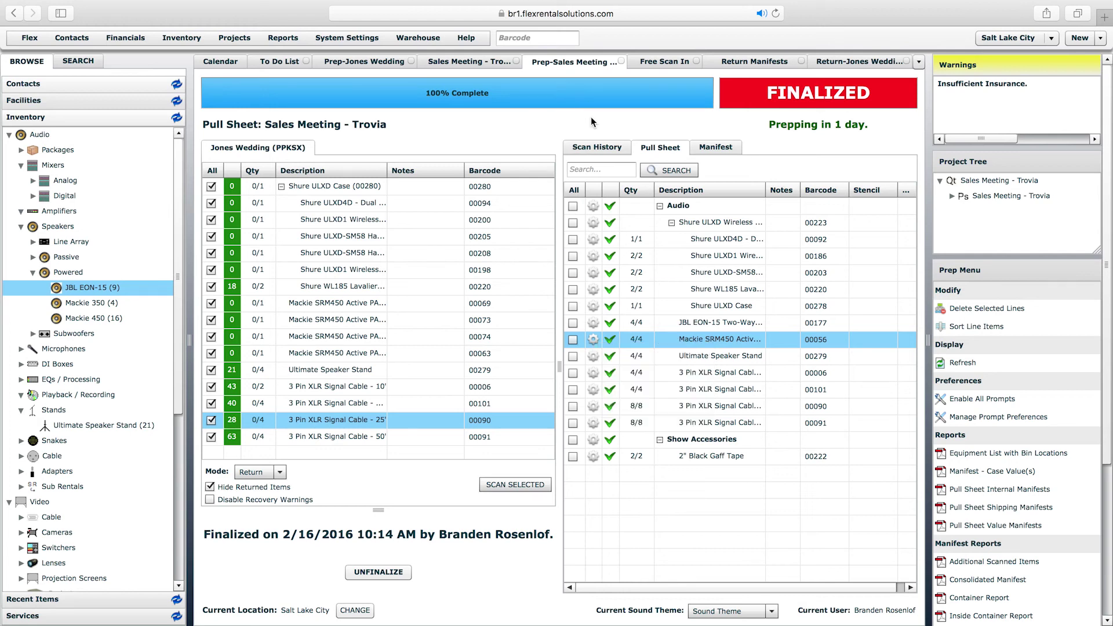
click(469, 62)
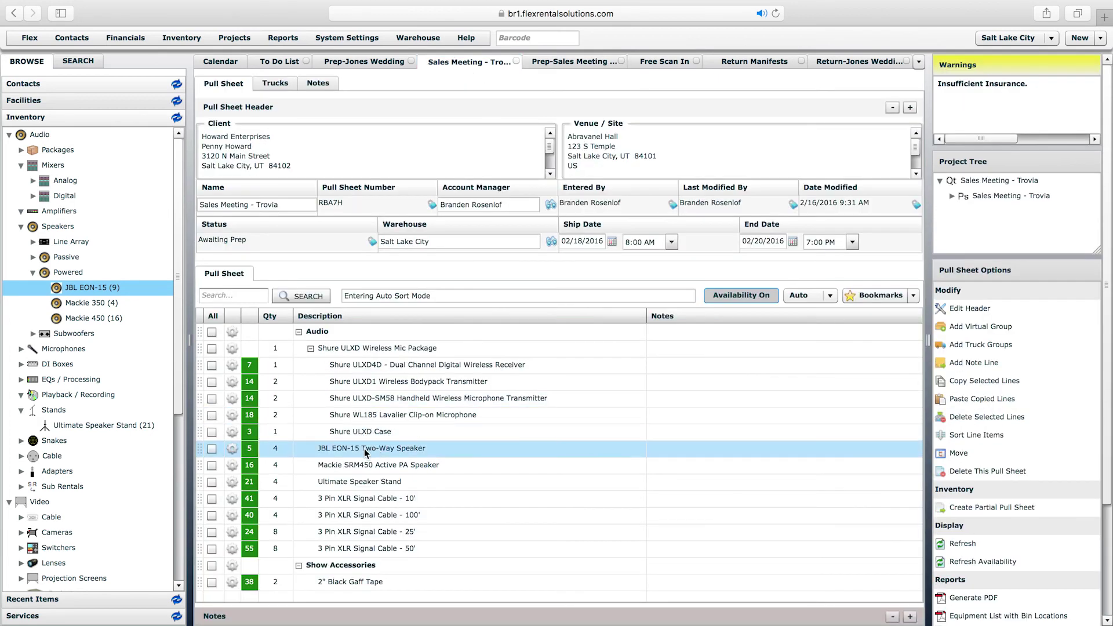
click(234, 465)
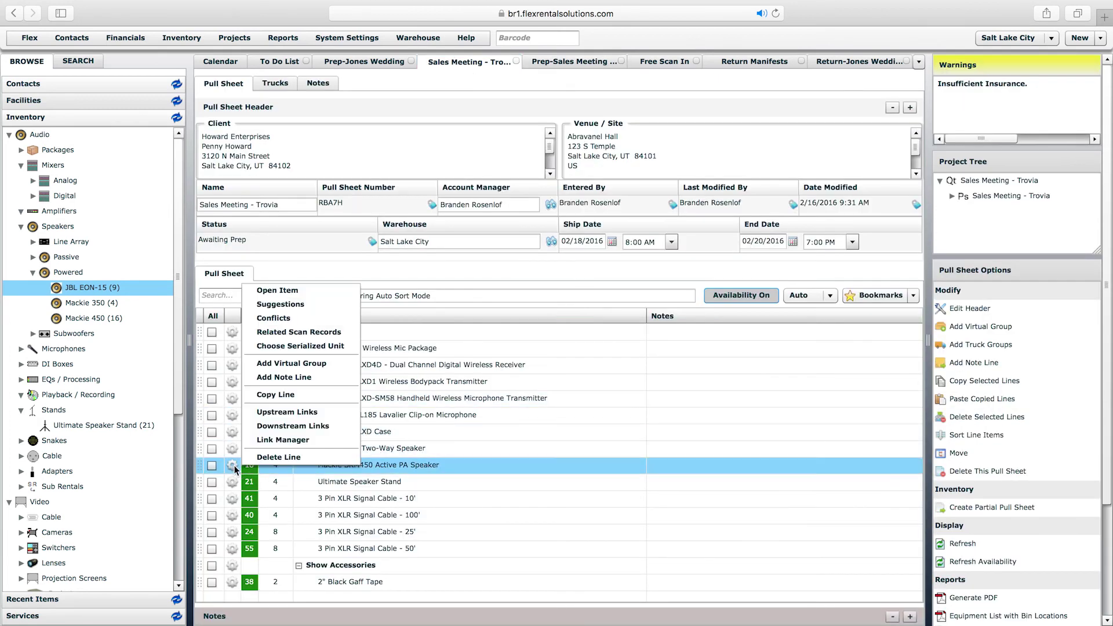
click(291, 289)
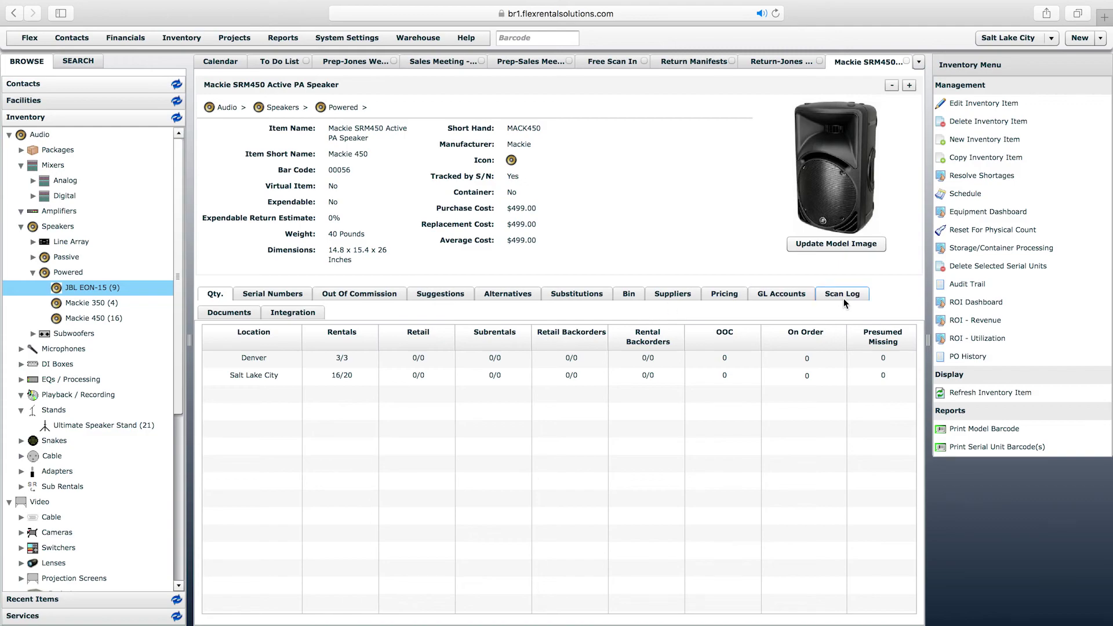
click(844, 296)
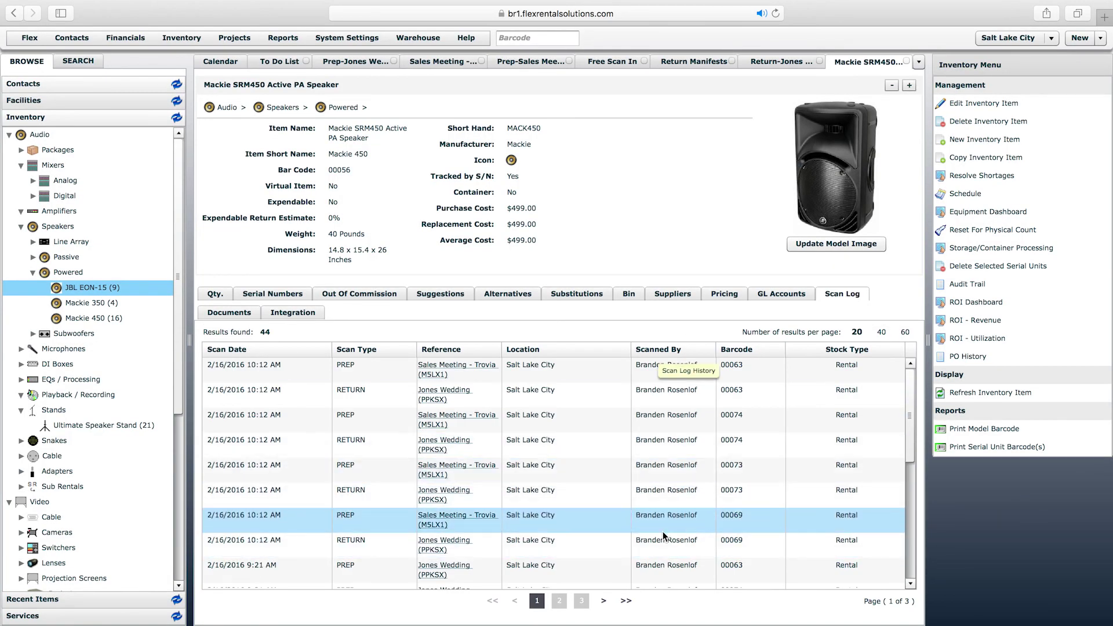
drag(908, 433, 912, 481)
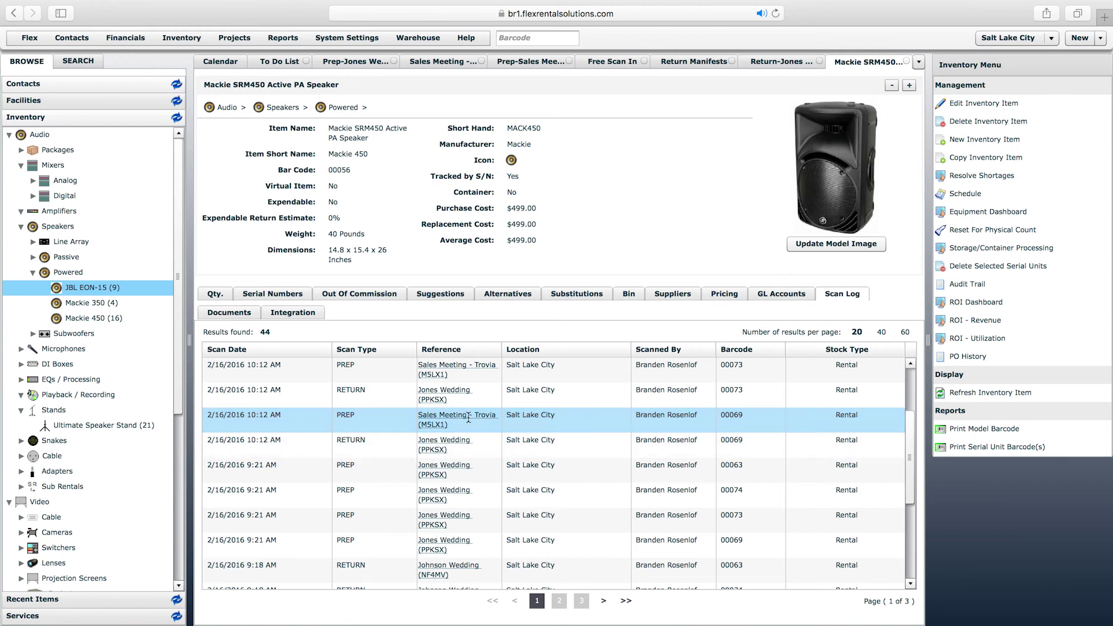
Step: Review the items listed on the manifest of the Sales Meeting - Trovia prep
click(543, 61)
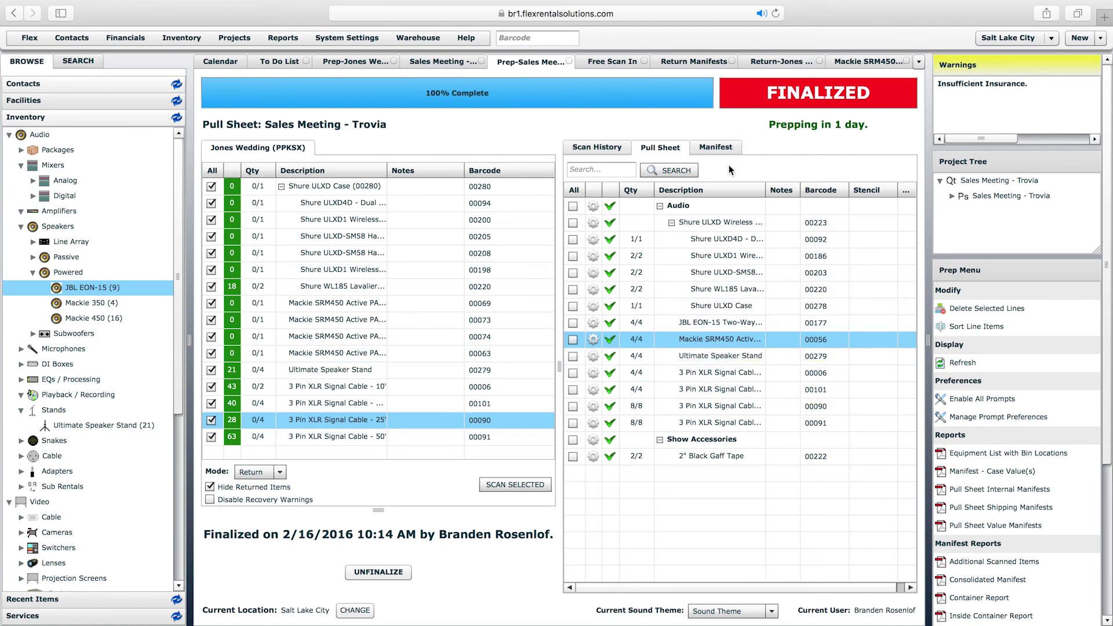
click(725, 148)
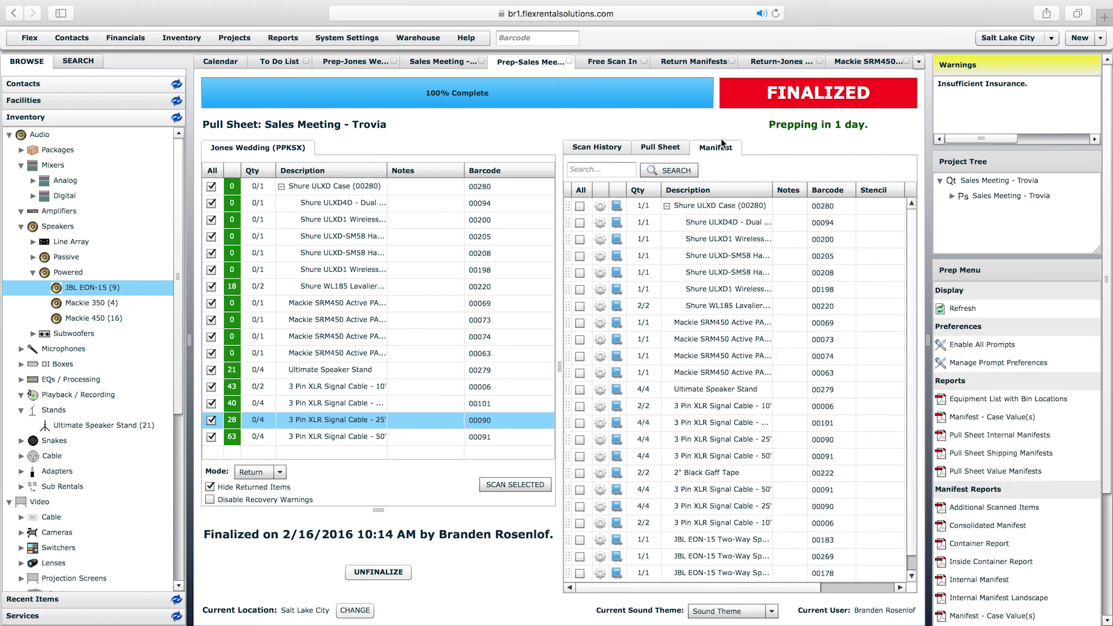
click(910, 322)
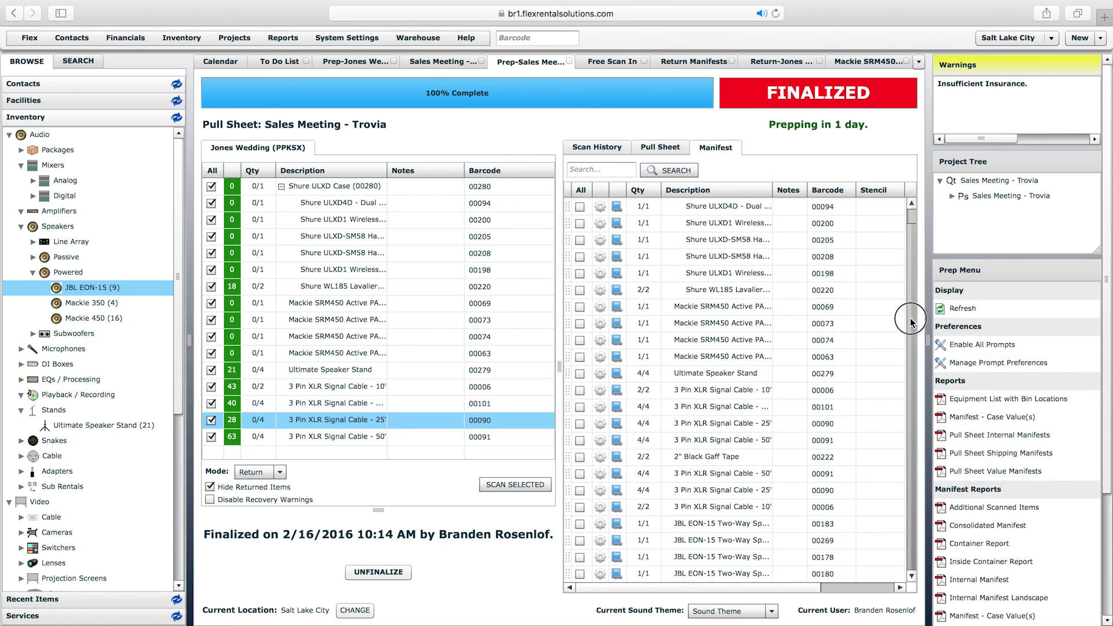
click(910, 228)
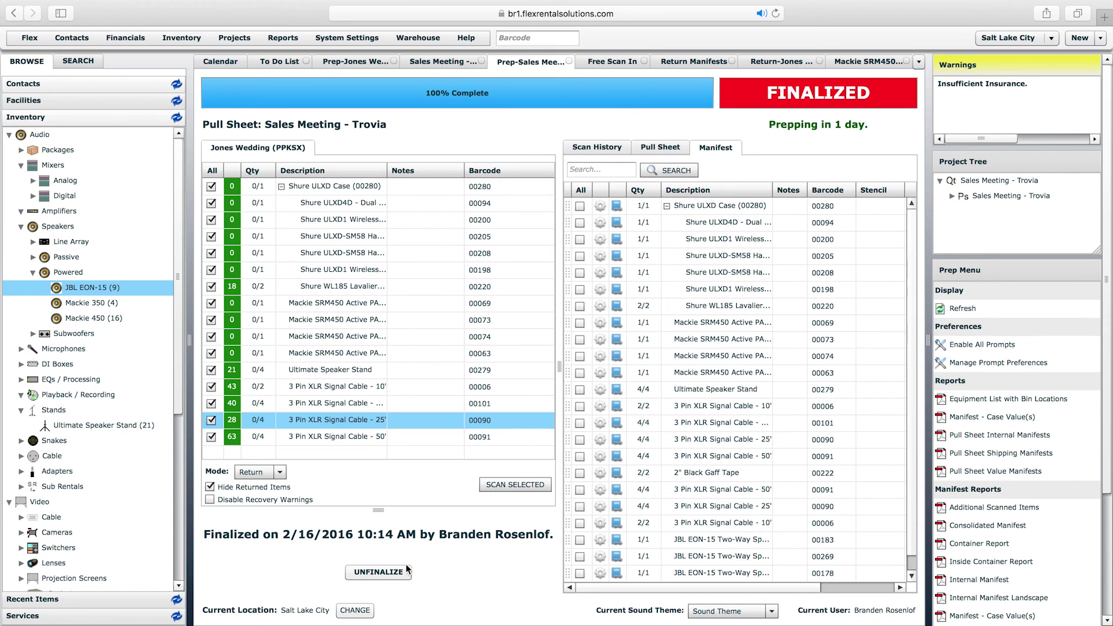
Step: Unfinalize the Sales Meeting - Trovia prep and decline to finalize it again
click(367, 571)
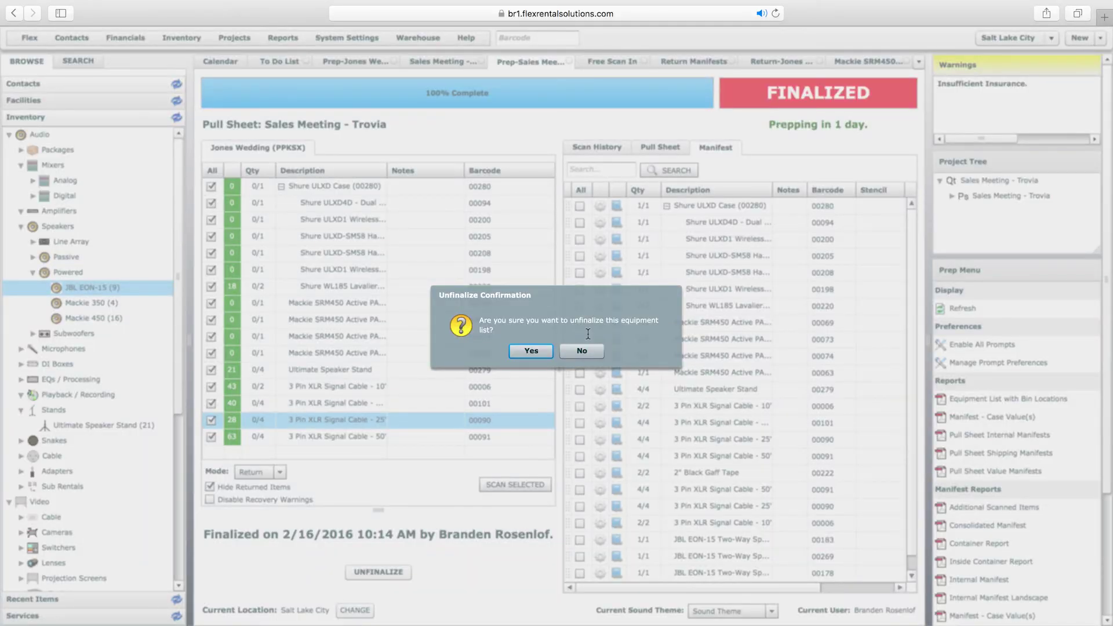
click(532, 351)
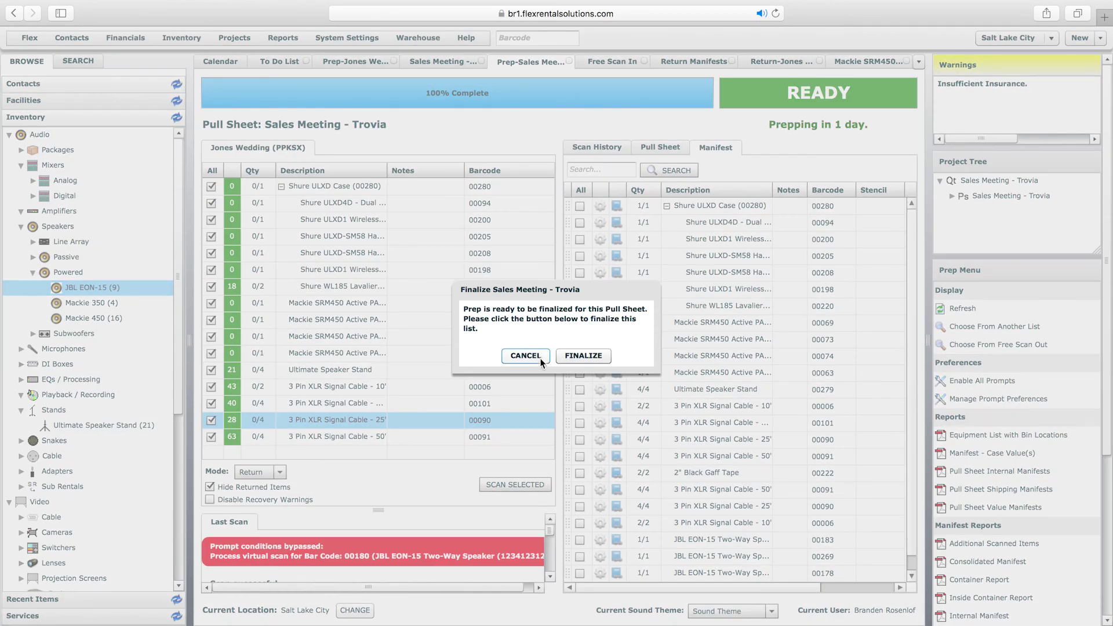
click(530, 352)
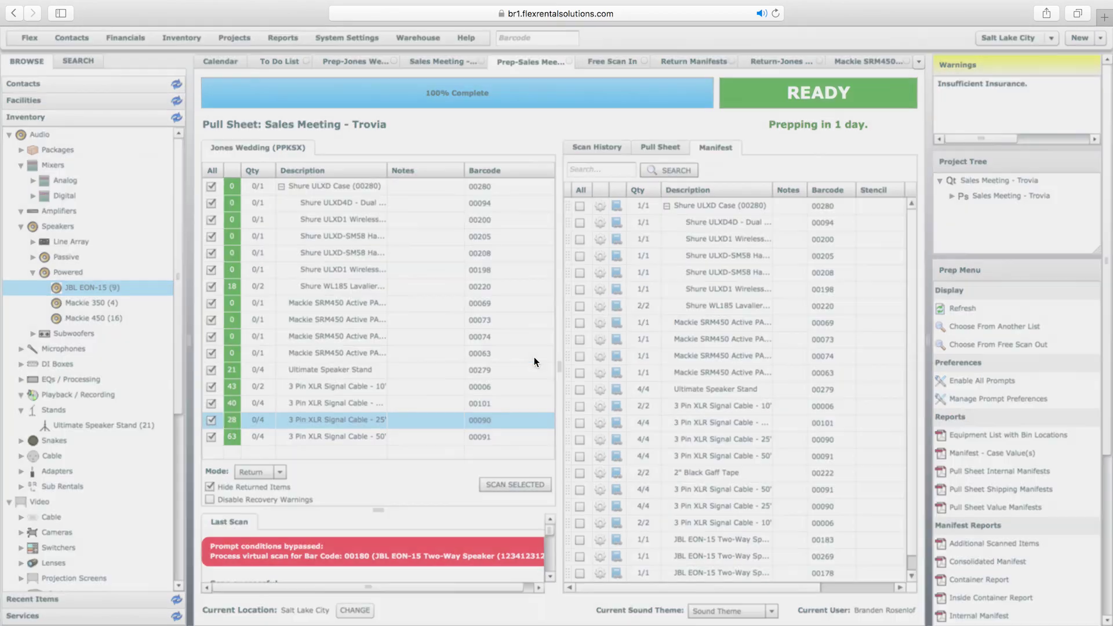
Step: Search the manifests for "wedd" and load the Johnson Wedding manifest as the source list for the pull sheet
click(660, 147)
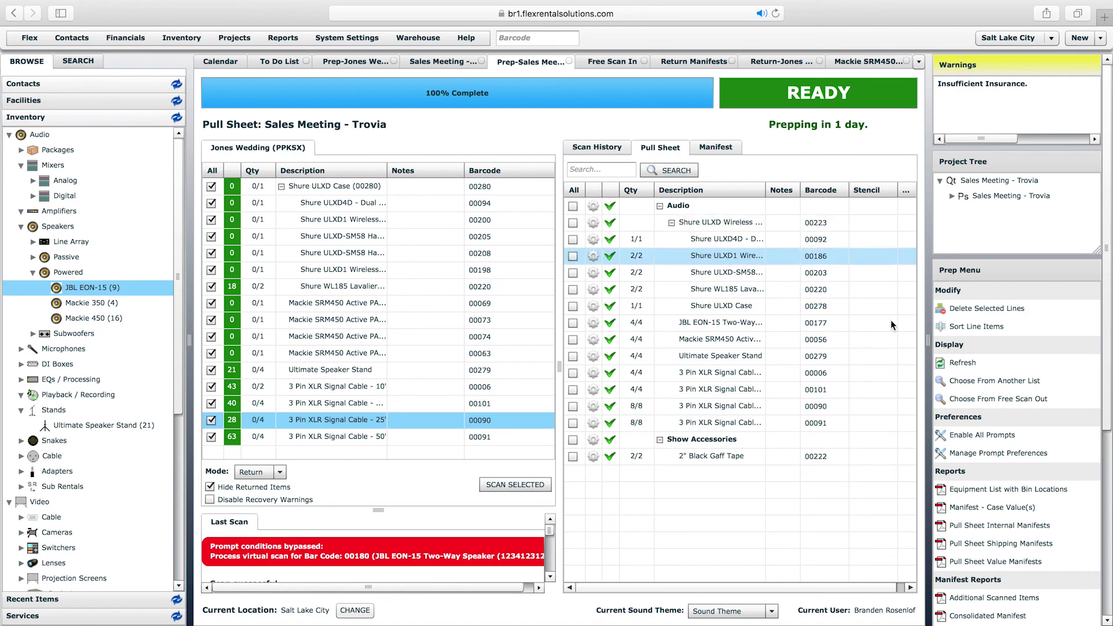
click(983, 380)
click(361, 152)
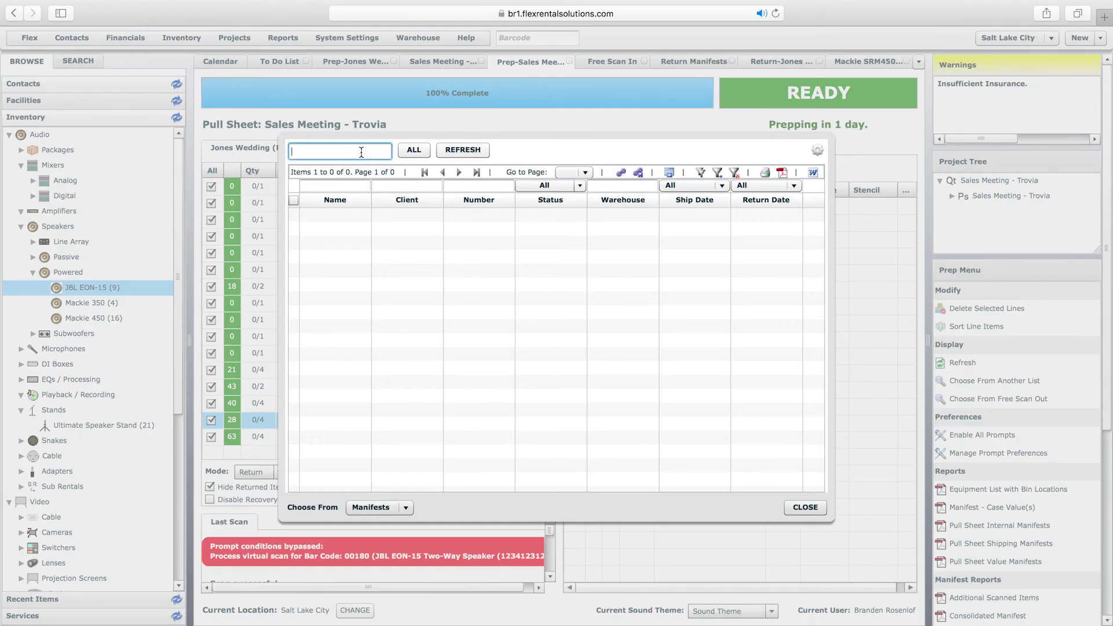
text(wedd)
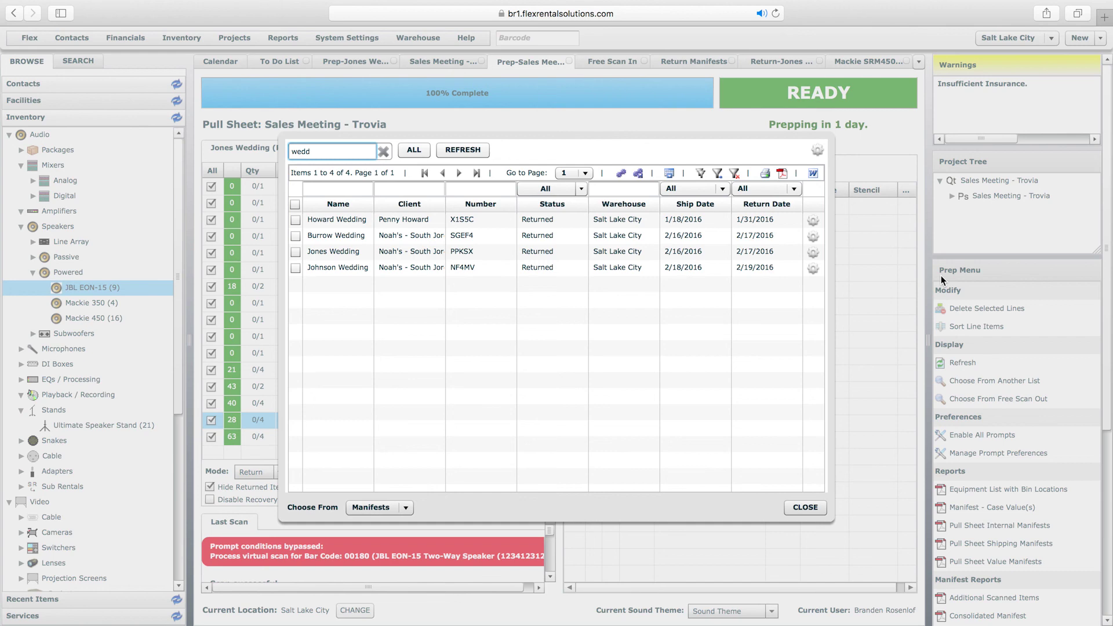
double_click(328, 267)
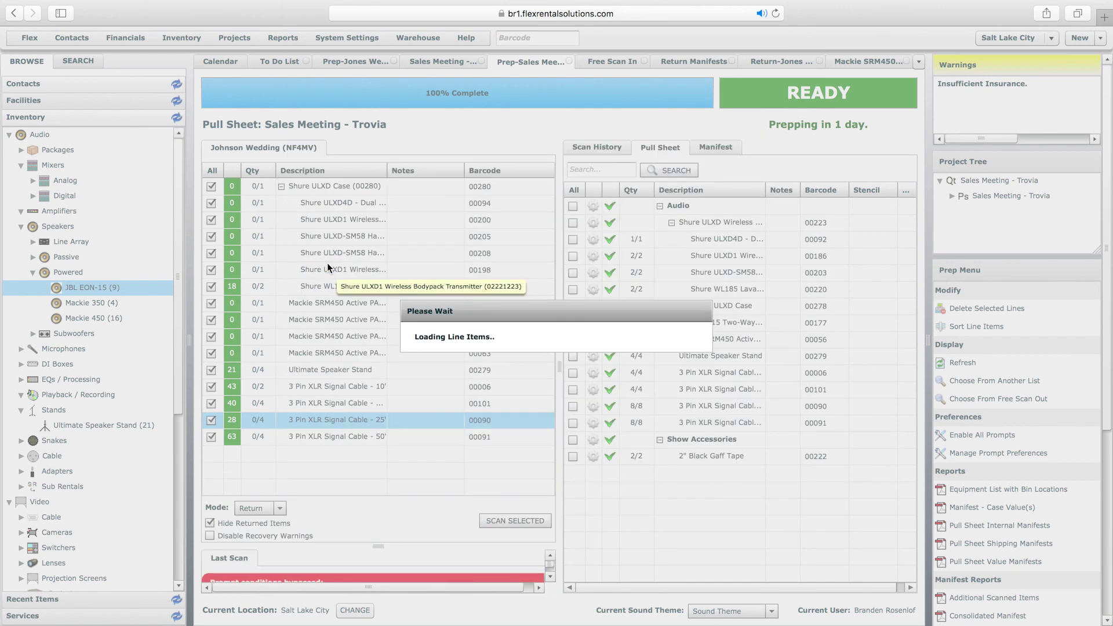